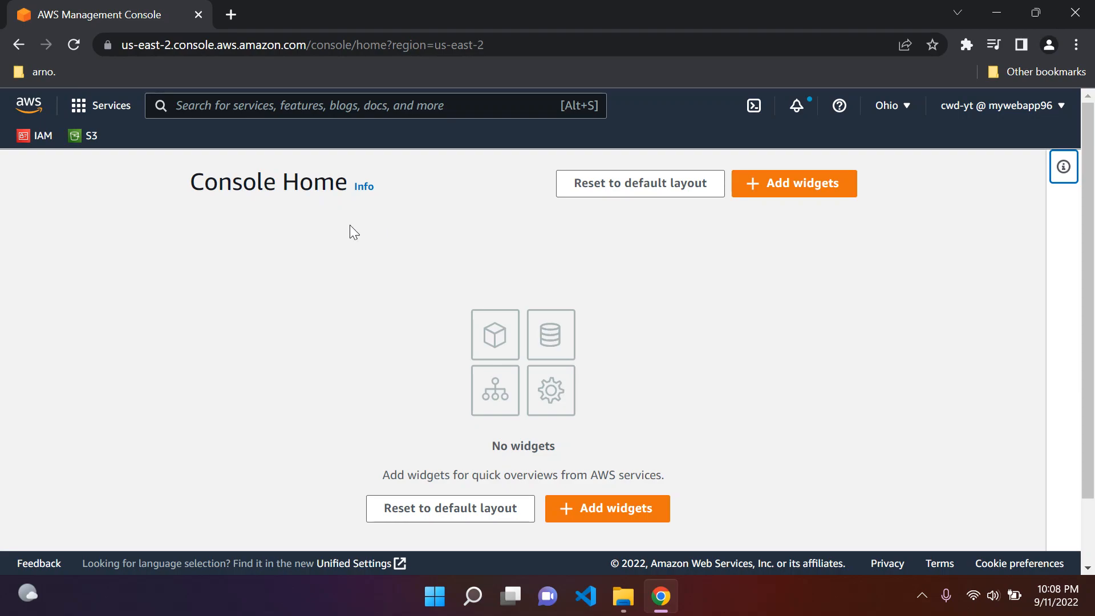
Step: Open the S3 console's bucket list and review the existing buckets
click(89, 136)
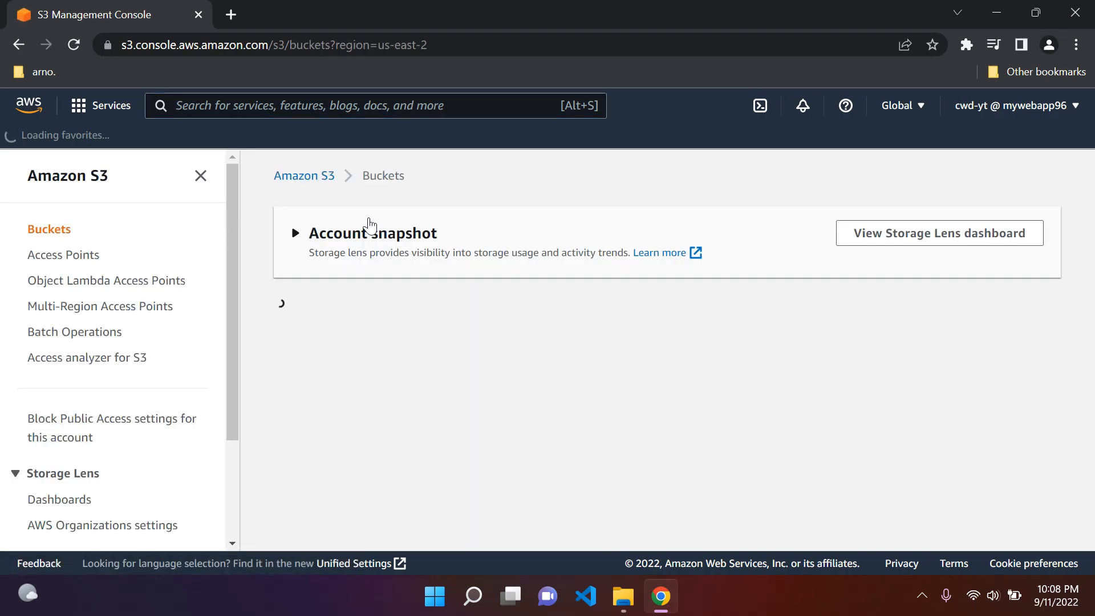
click(200, 176)
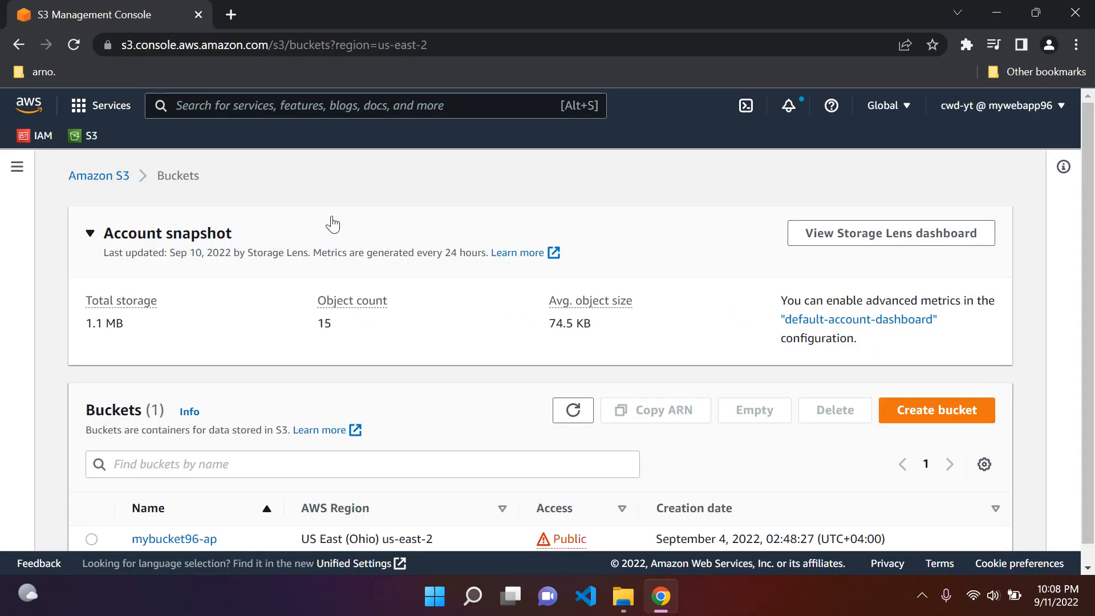
scroll(330, 224, down, 1)
scroll(497, 353, up, 1)
scroll(171, 354, down, 1)
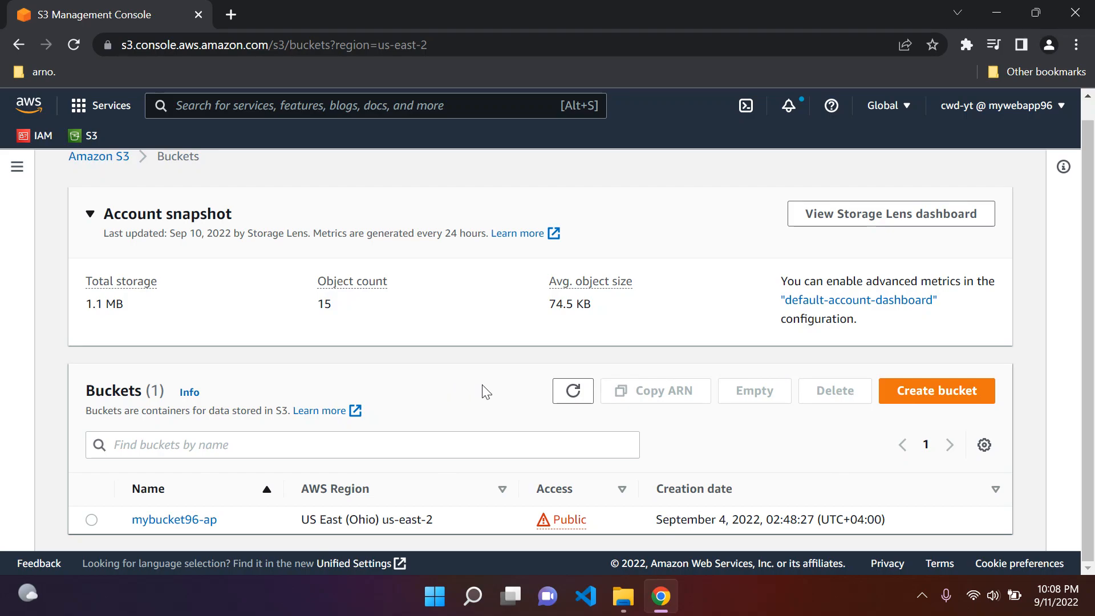
scroll(486, 392, up, 1)
scroll(486, 393, down, 1)
click(939, 404)
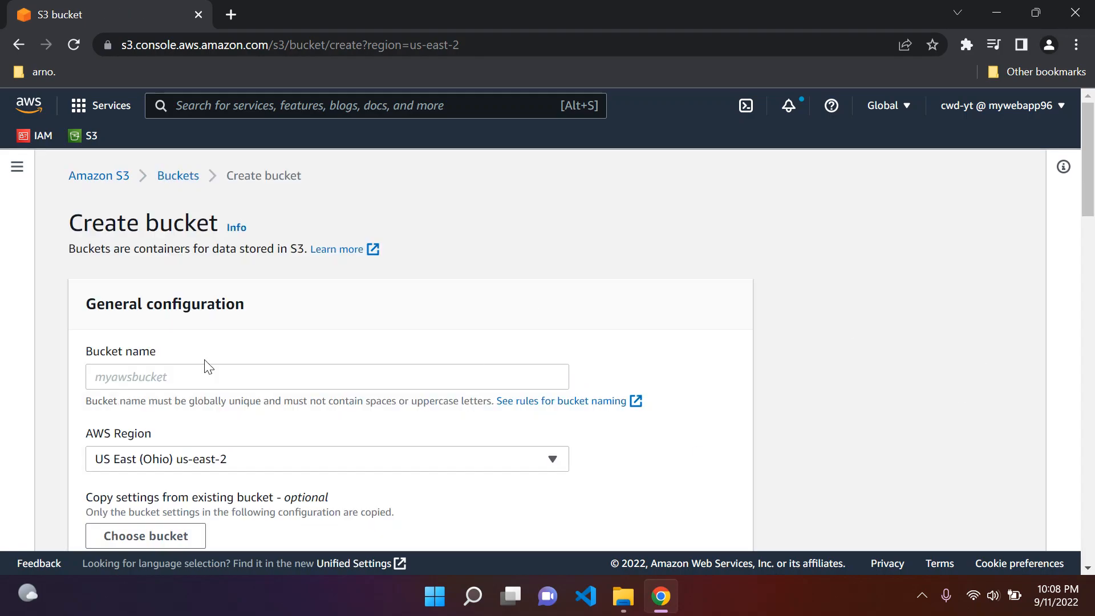
click(268, 380)
scroll(293, 379, down, 4)
click(300, 312)
scroll(299, 311, up, 3)
click(174, 176)
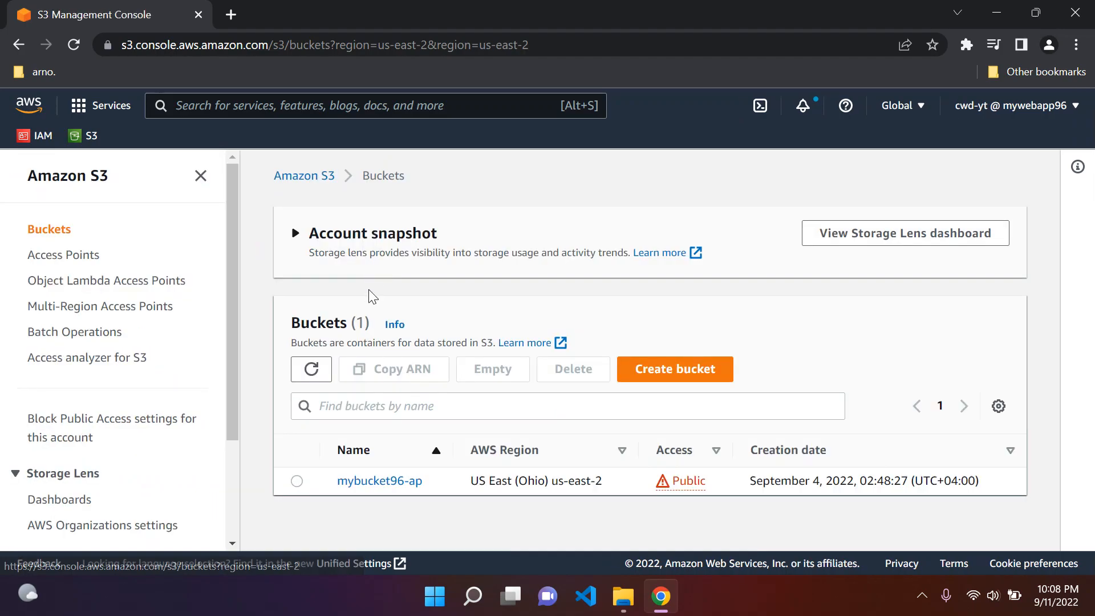
Step: Copy the existing bucket's name and start a new bucket named mybucket96-ap-loggingbucket
scroll(393, 484, down, 2)
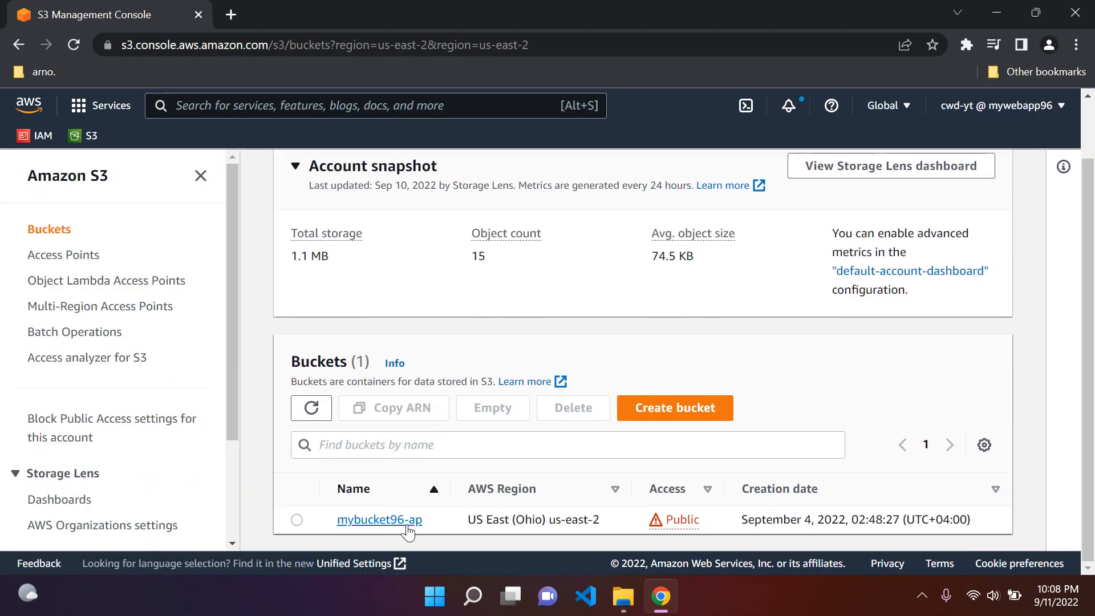
drag(425, 524, 337, 523)
key(ctrl+c)
click(668, 418)
click(272, 372)
key(ctrl+v)
text(-)
text(loggi)
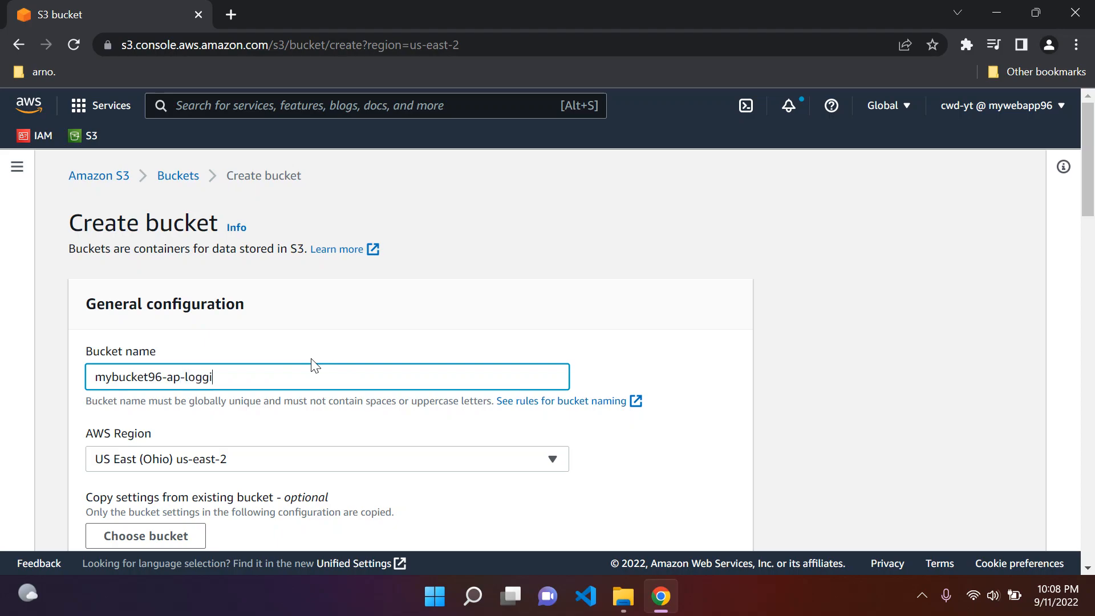
text(ngbucket)
click(166, 349)
drag(298, 381, 178, 379)
click(105, 378)
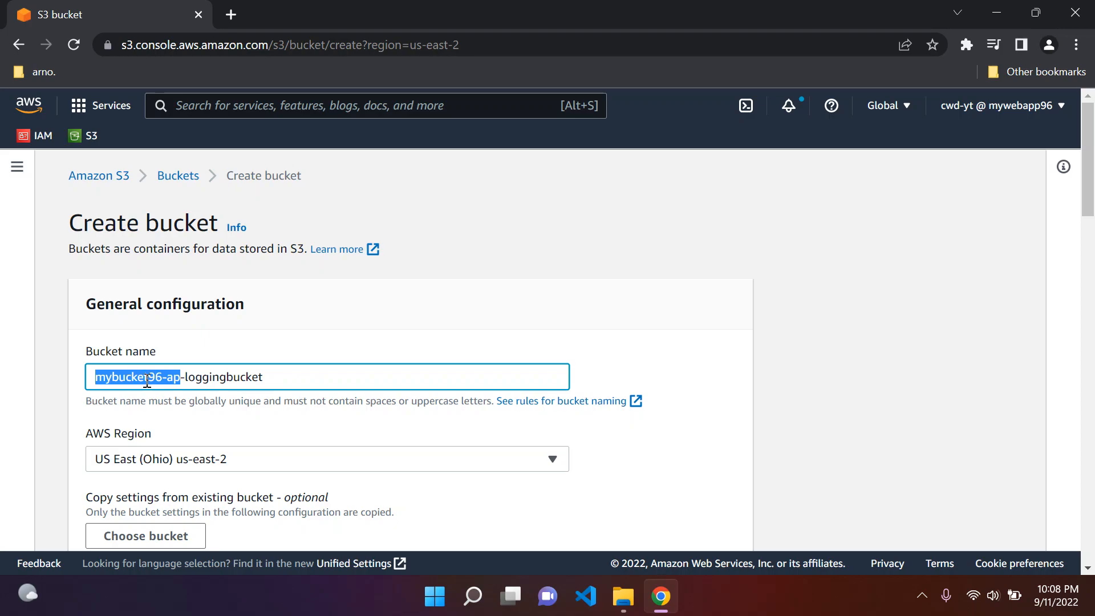
click(299, 376)
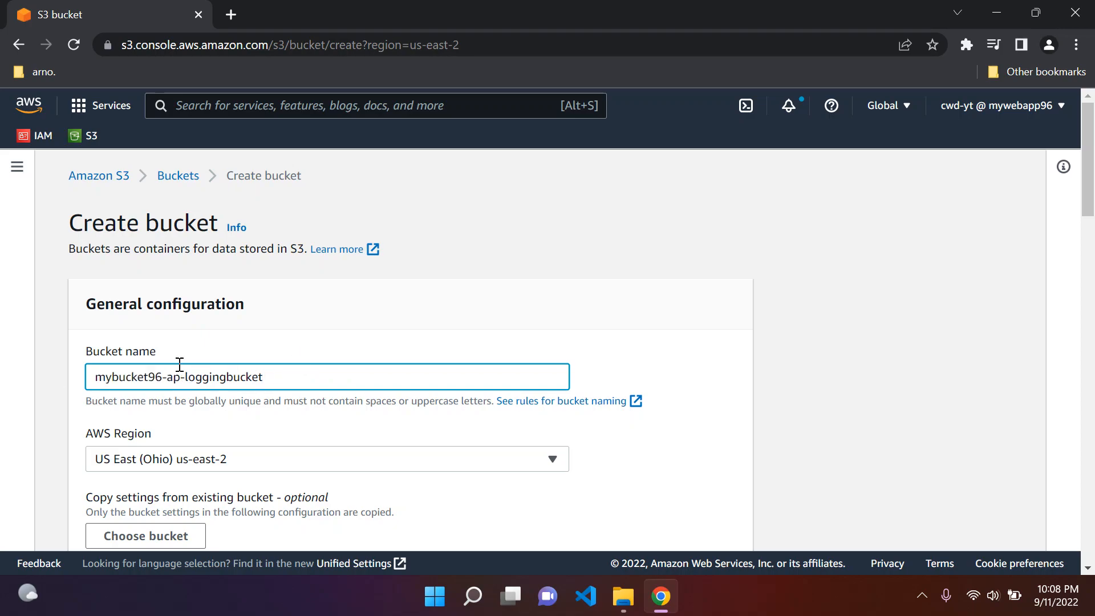
drag(288, 375, 173, 377)
click(348, 330)
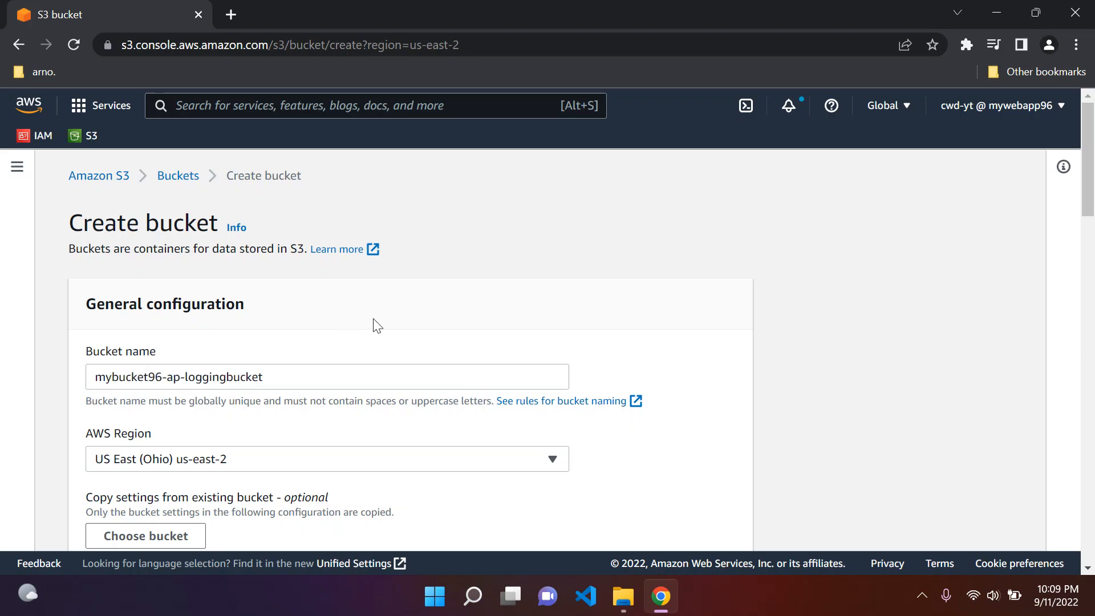
Step: Create the logging bucket with the default settings and dismiss the confirmation
scroll(306, 310, down, 10)
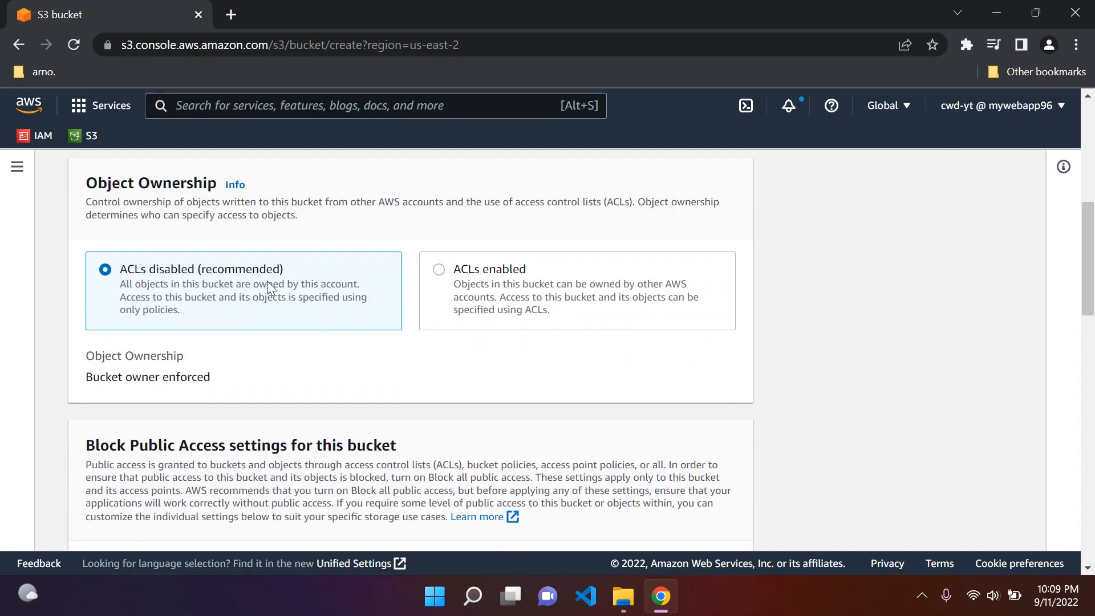
scroll(268, 285, down, 15)
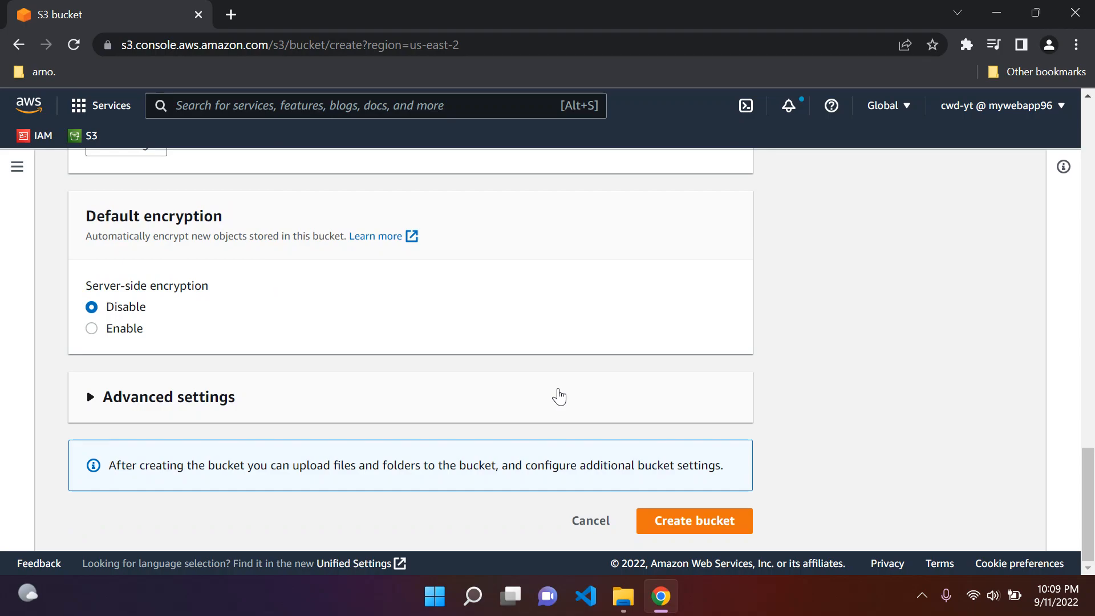
click(681, 531)
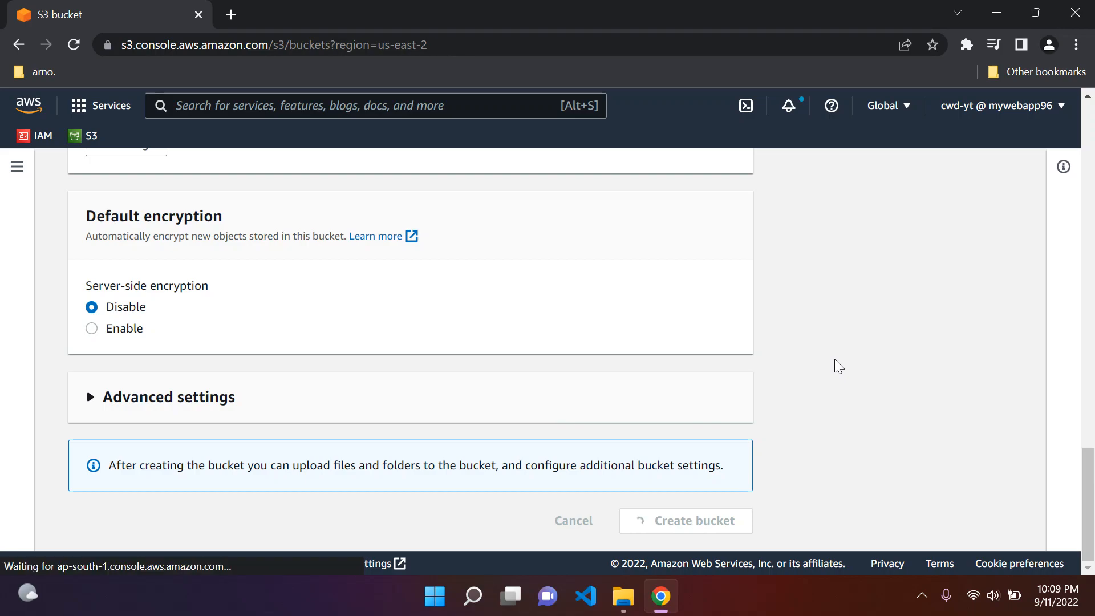
click(200, 175)
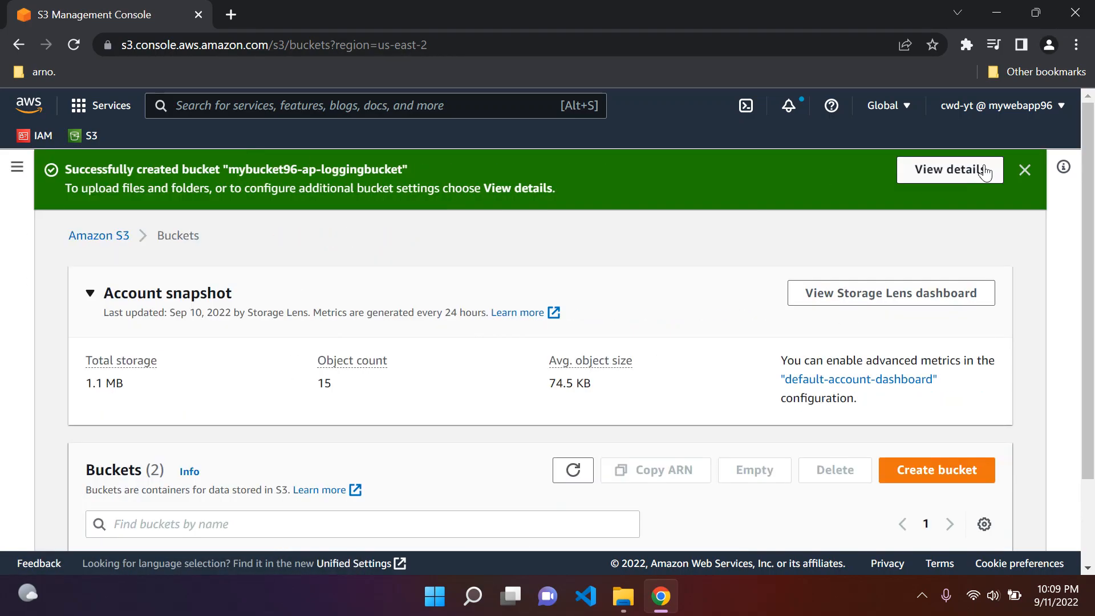
click(1025, 170)
Step: Open the properties of bucket mybucket96-ap
scroll(430, 251, down, 2)
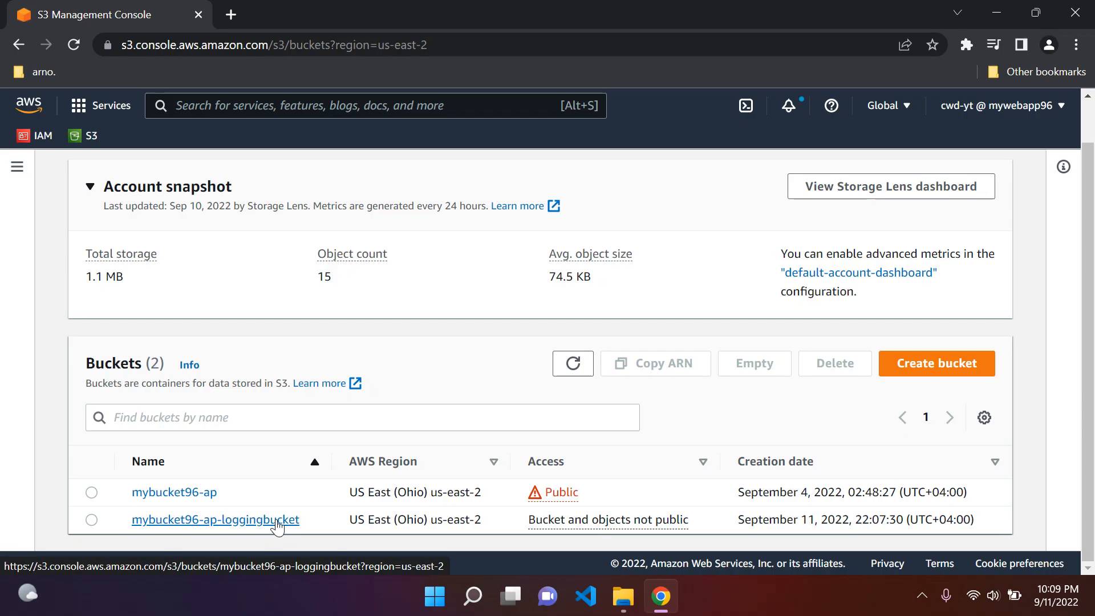
click(204, 493)
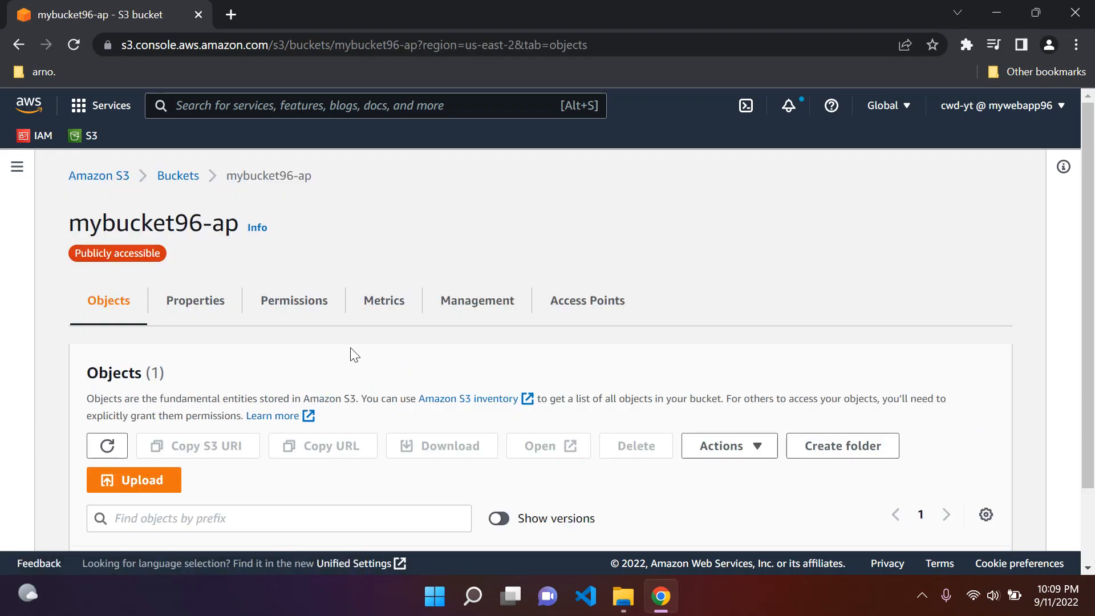
scroll(293, 354, down, 2)
scroll(292, 355, up, 2)
click(220, 317)
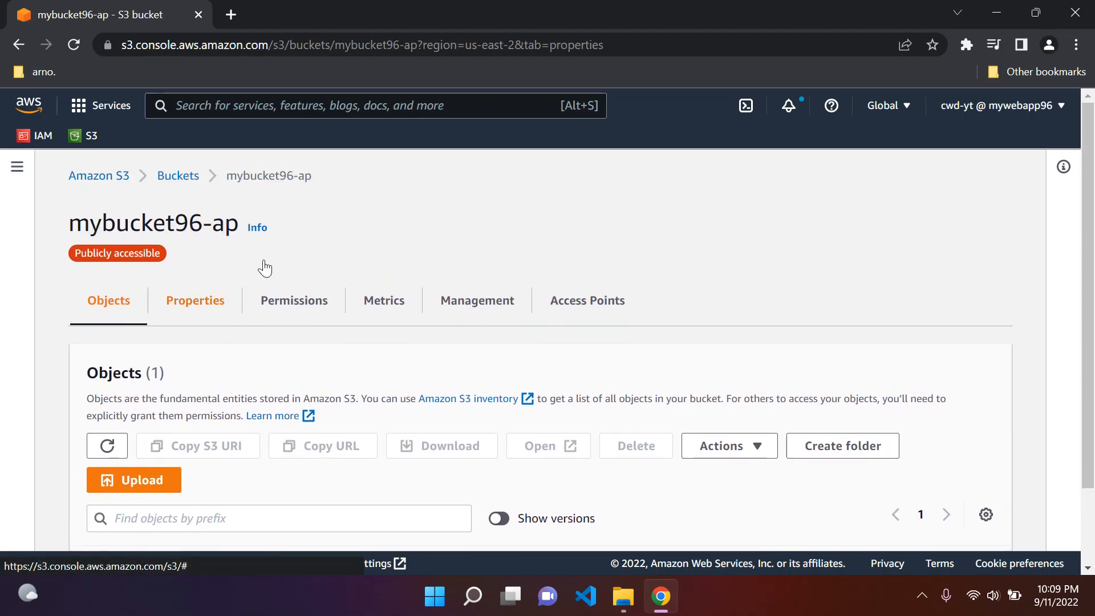
Step: Examine the bucket's server access logging section
scroll(246, 276, down, 3)
scroll(246, 276, down, 13)
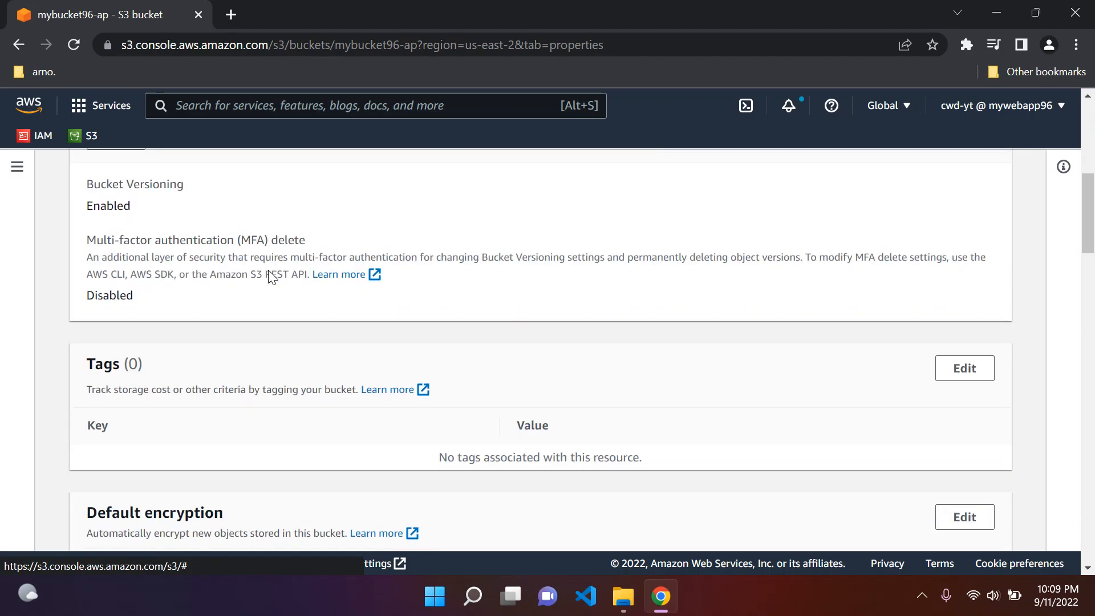
scroll(272, 278, down, 6)
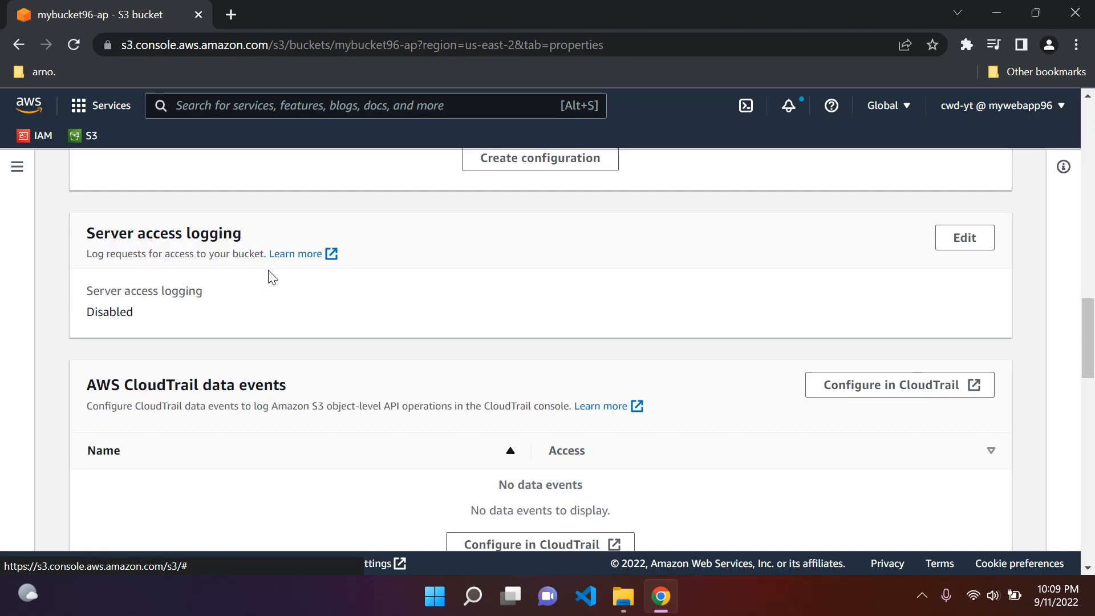
drag(86, 233, 273, 238)
click(273, 238)
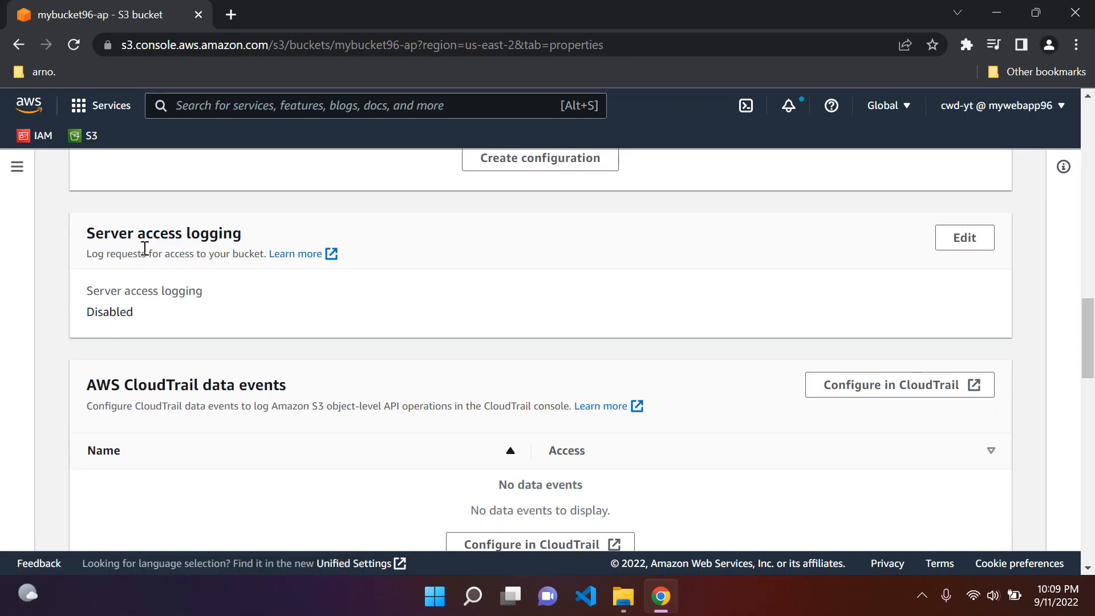
drag(91, 255, 211, 256)
click(198, 267)
Step: Enable server access logging on mybucket96-ap with mybucket96-ap-loggingbucket as the target bucket and save
click(972, 245)
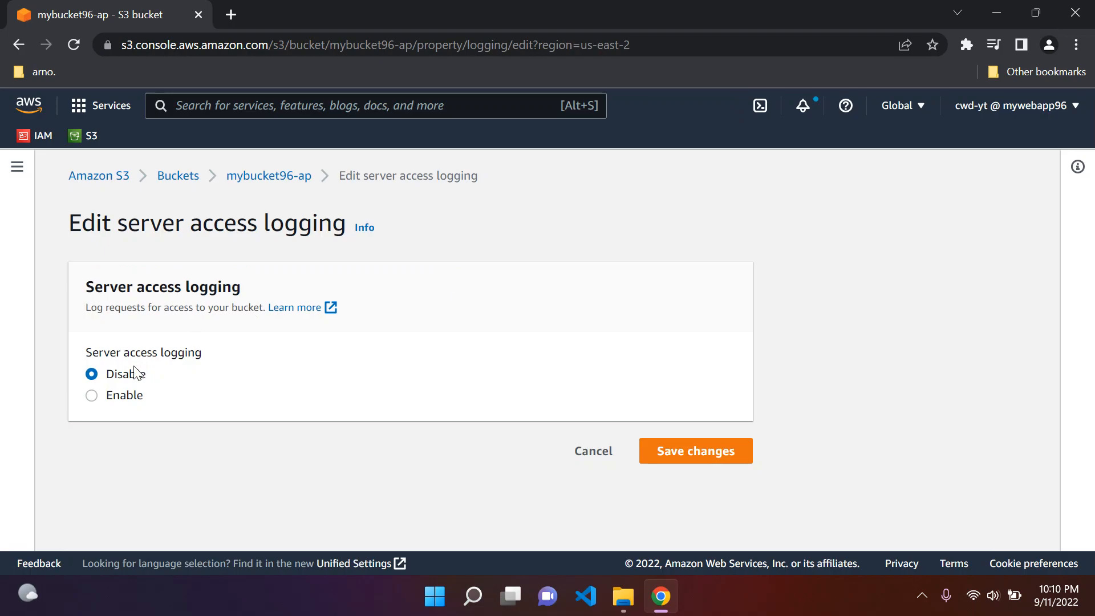
click(91, 396)
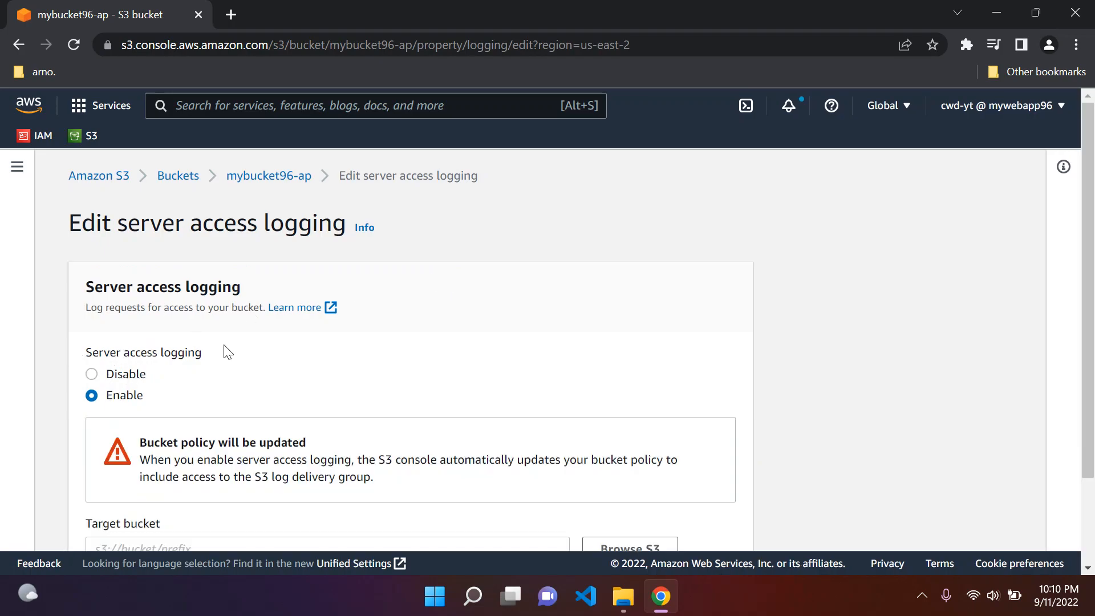
scroll(236, 349, down, 2)
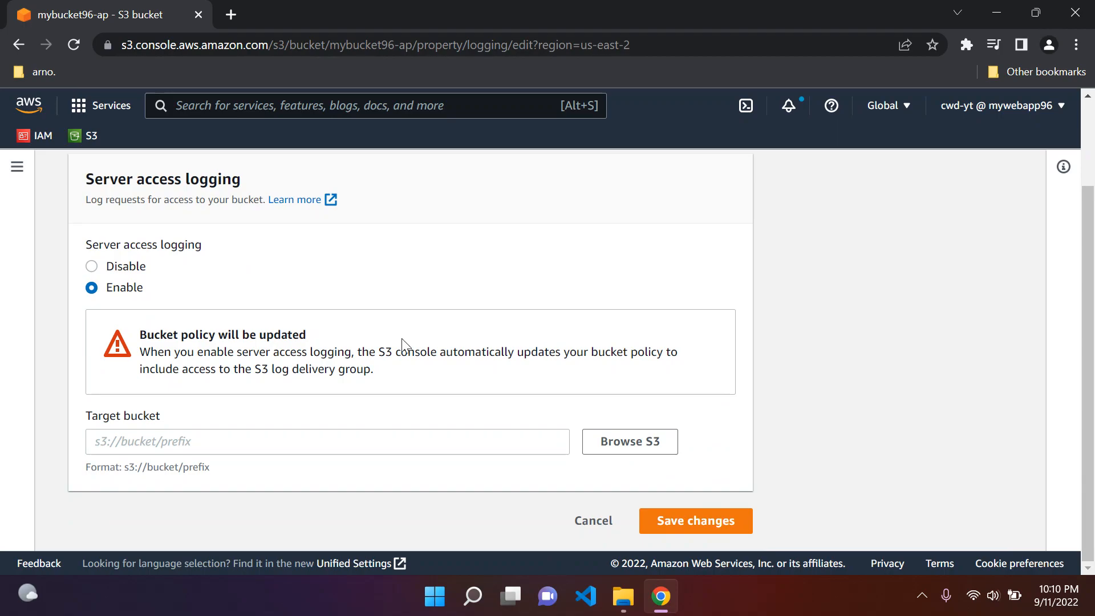
click(630, 444)
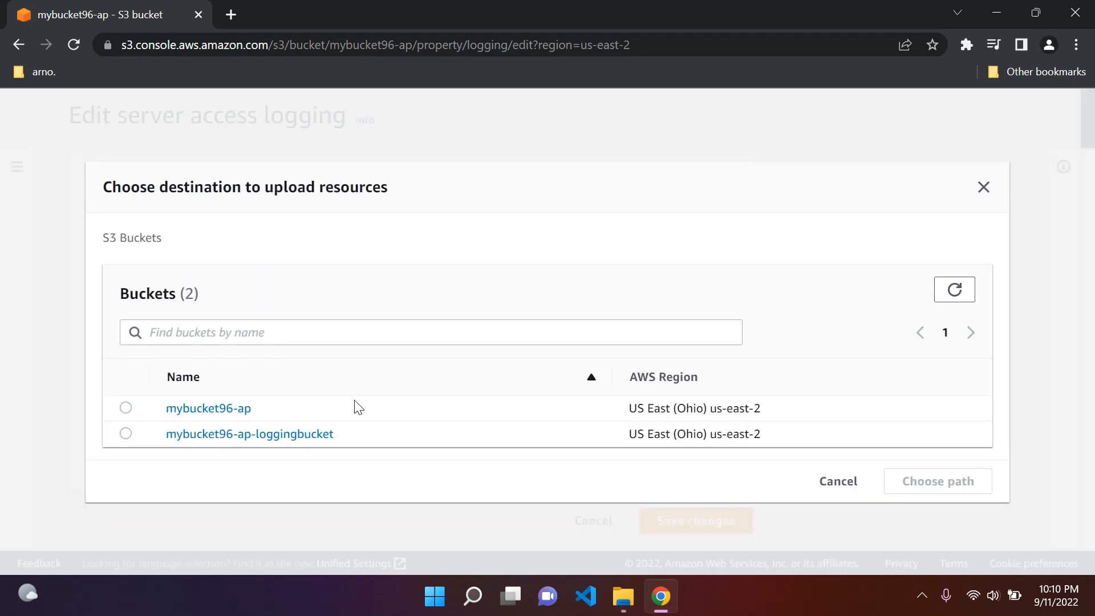
click(126, 434)
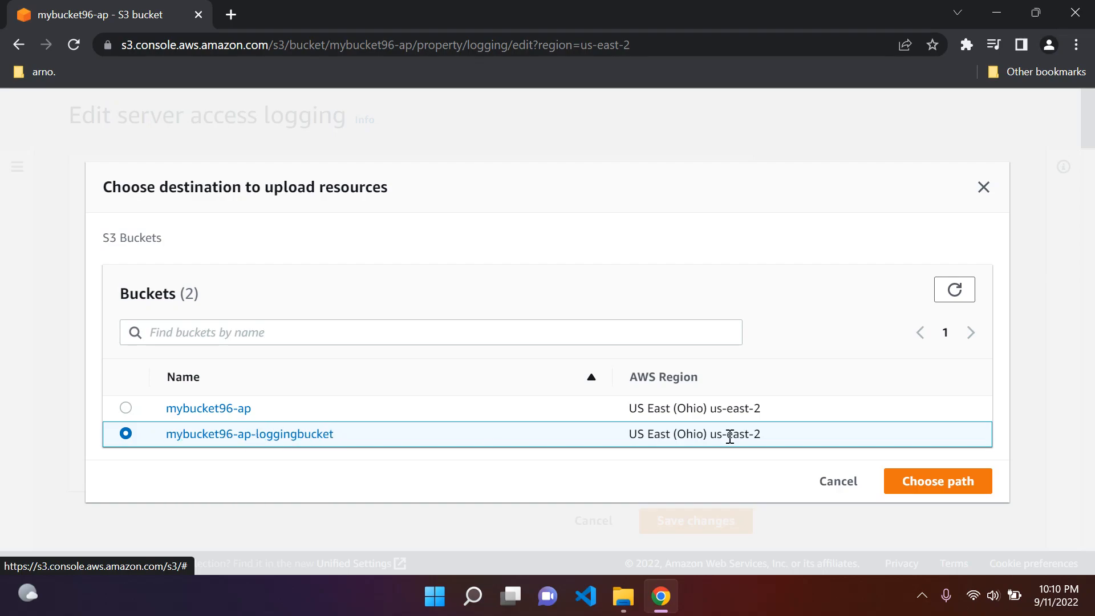
click(933, 488)
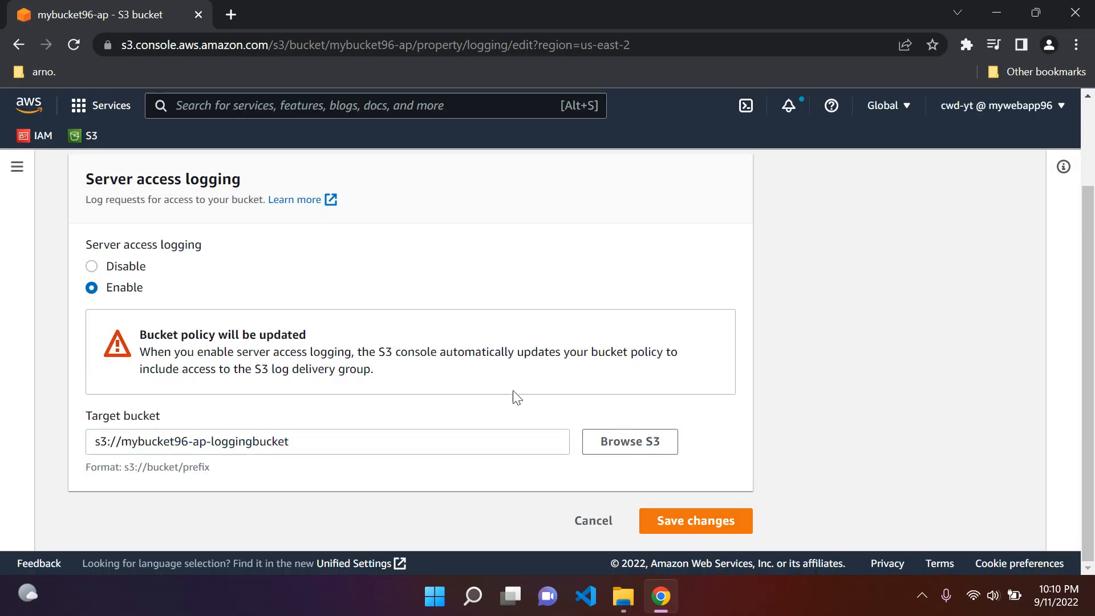
click(697, 521)
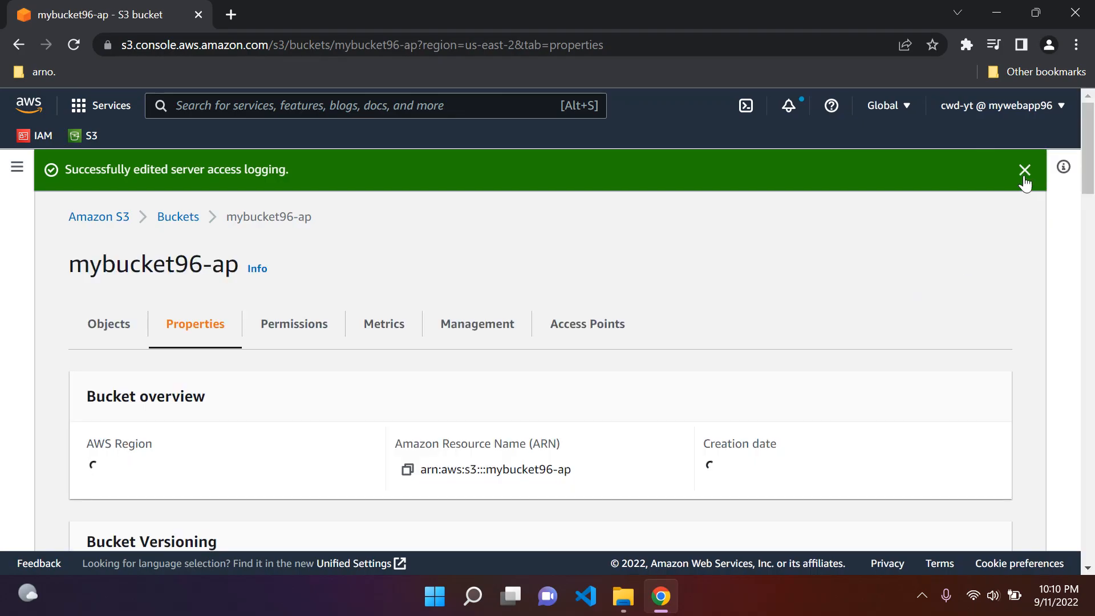
click(1023, 171)
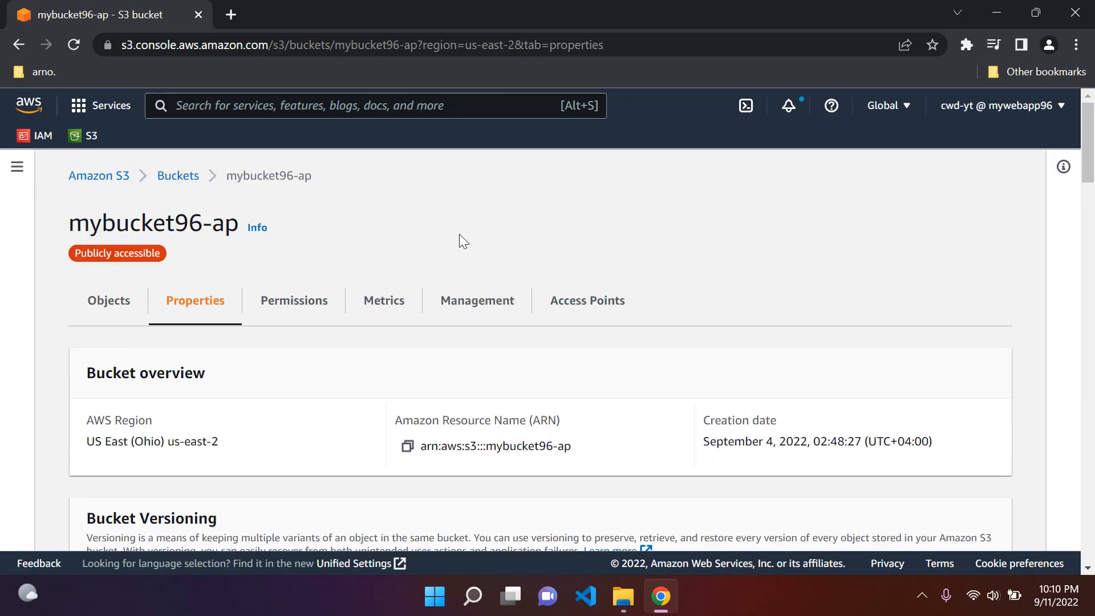
Step: Return to the bucket list and open mybucket96-ap's objects
scroll(459, 235, down, 20)
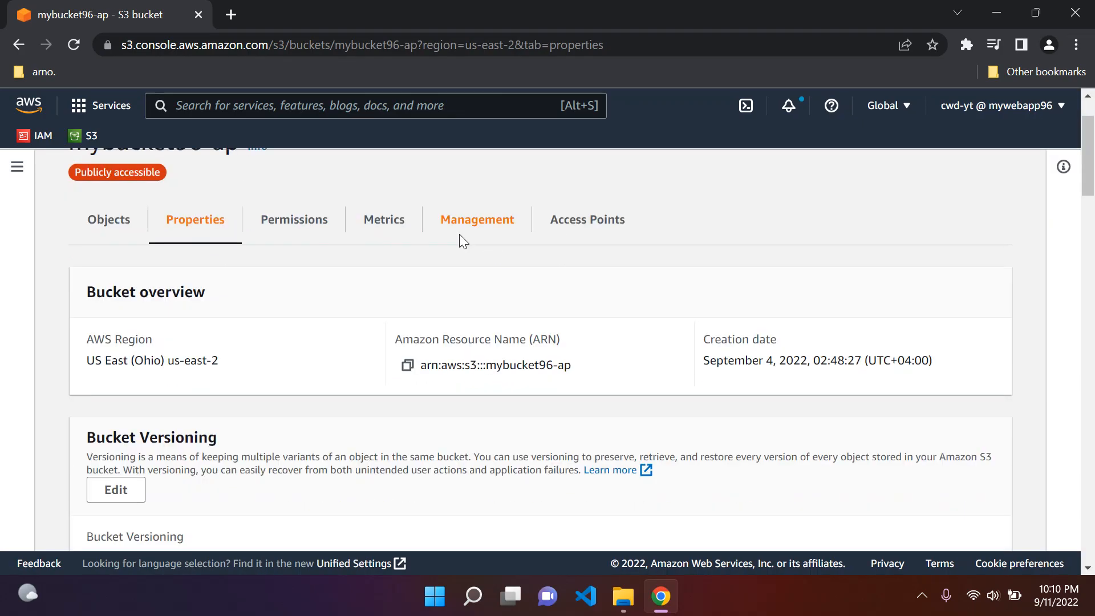
scroll(459, 235, up, 20)
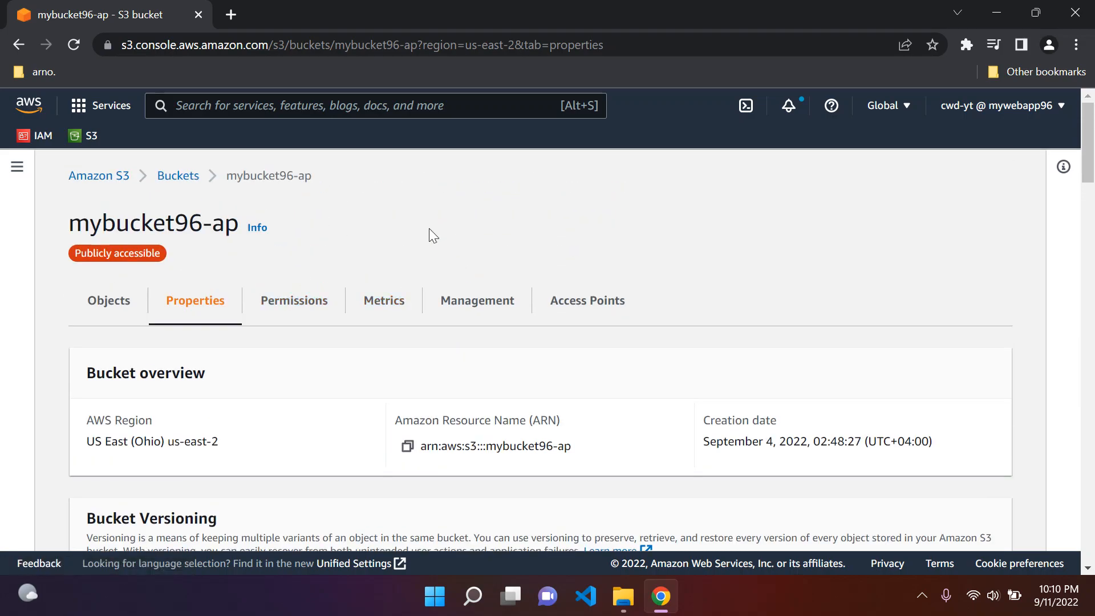
click(191, 177)
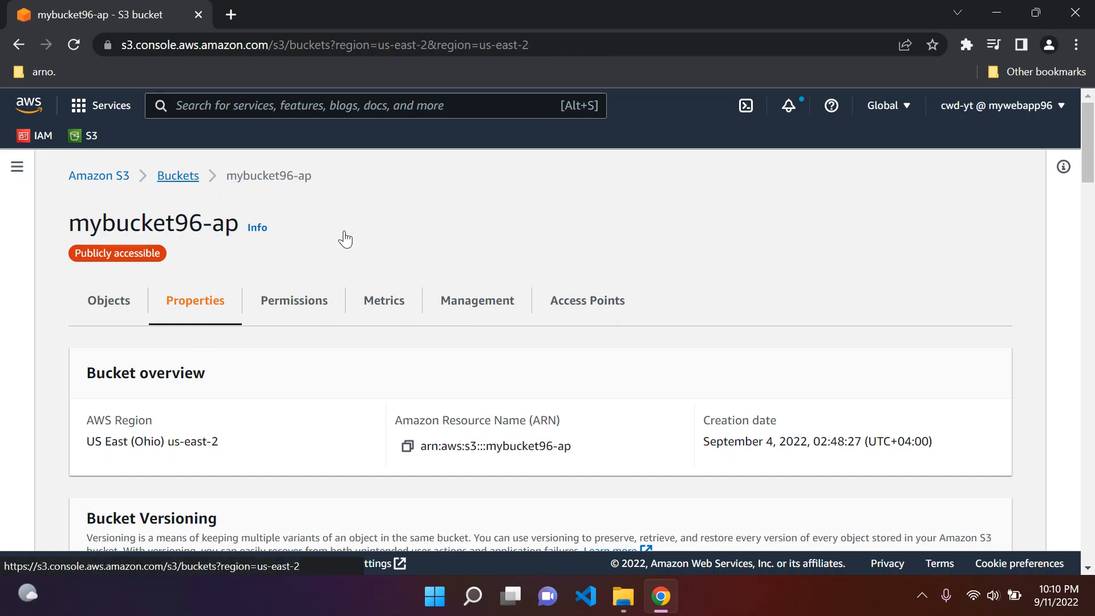
scroll(440, 514, down, 1)
scroll(456, 519, down, 3)
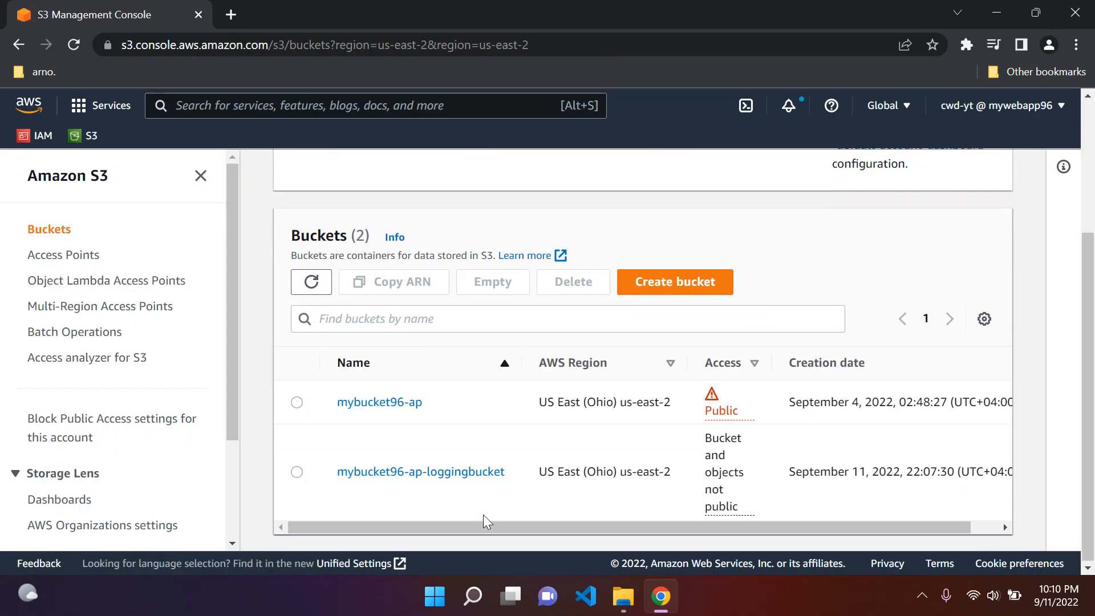
click(200, 176)
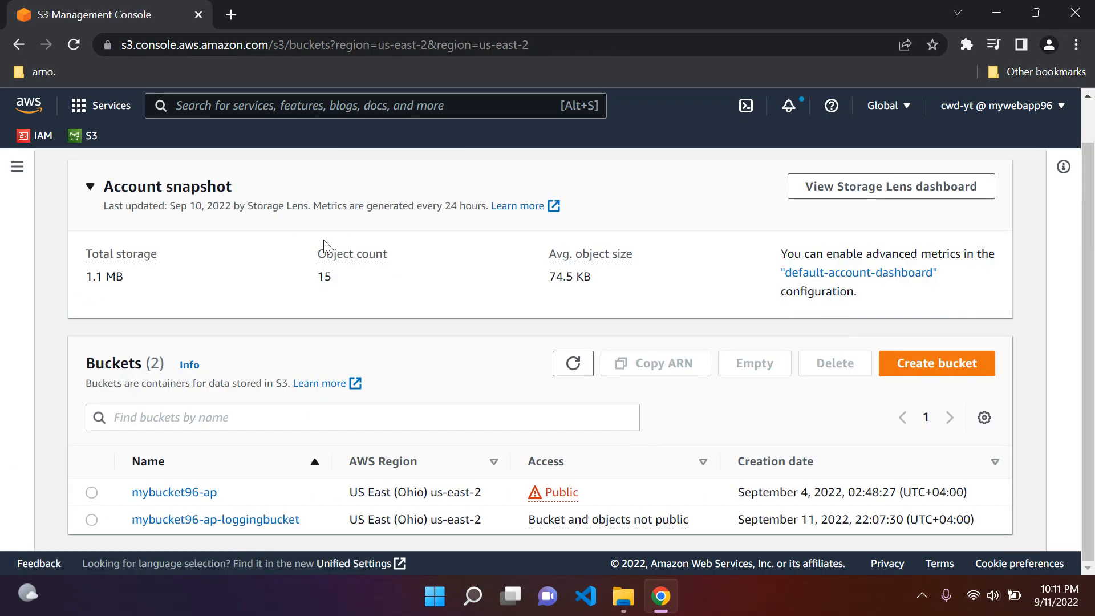
click(181, 498)
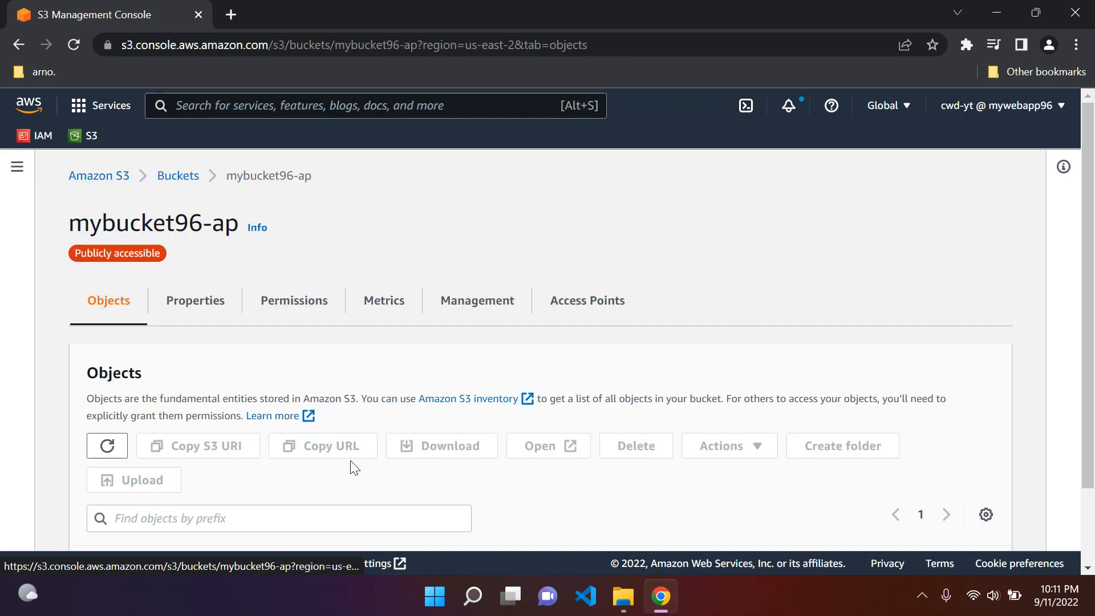
scroll(286, 305, down, 2)
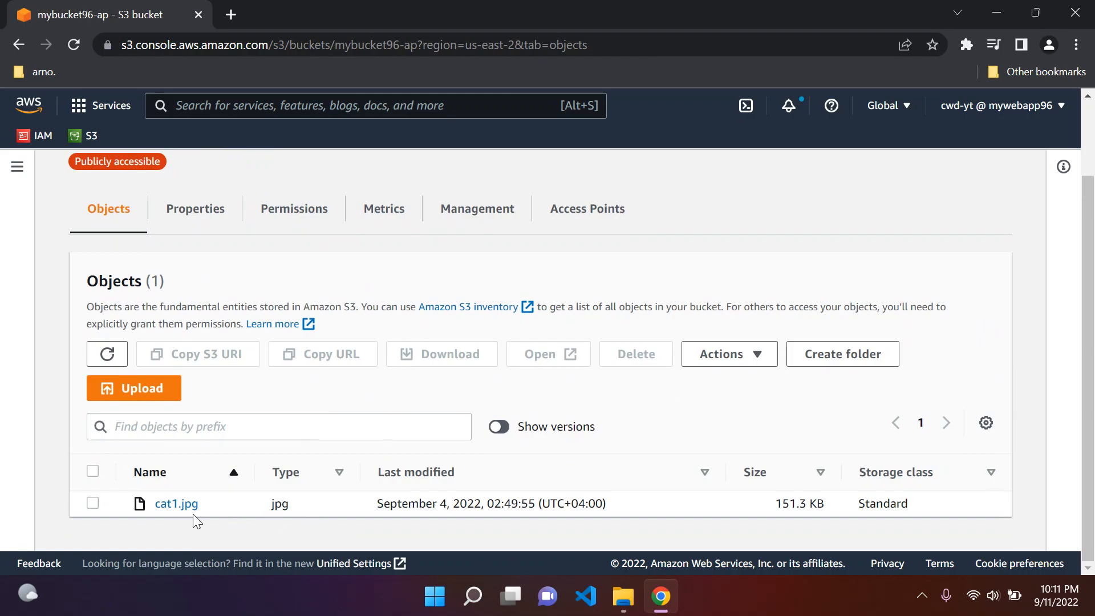
Step: Upload code.jpg and coding at night.jpg from the Desktop into mybucket96-ap
click(149, 396)
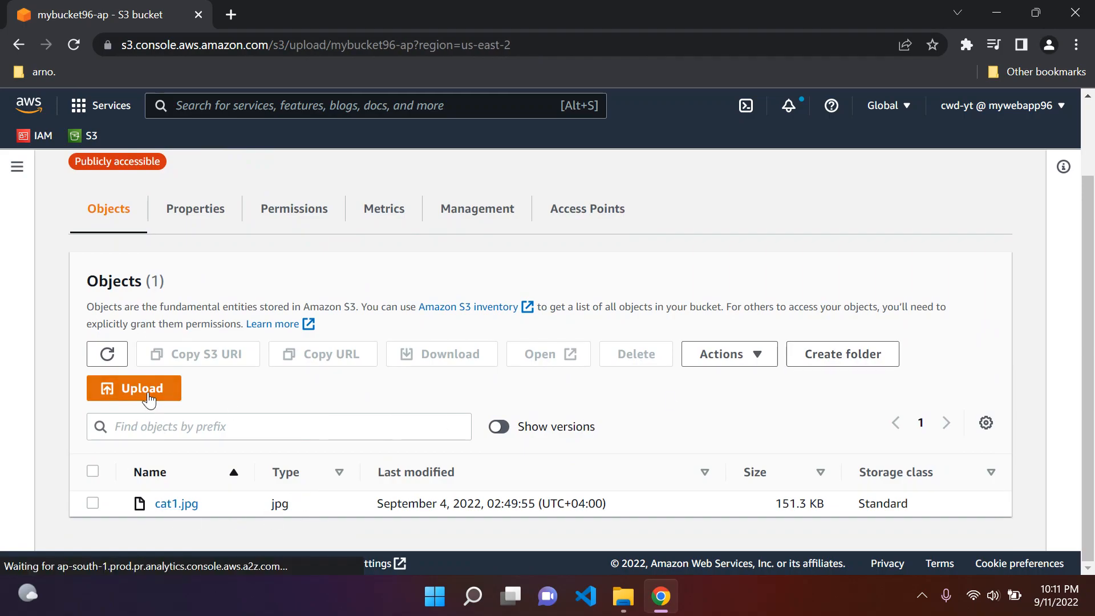
scroll(462, 300, down, 3)
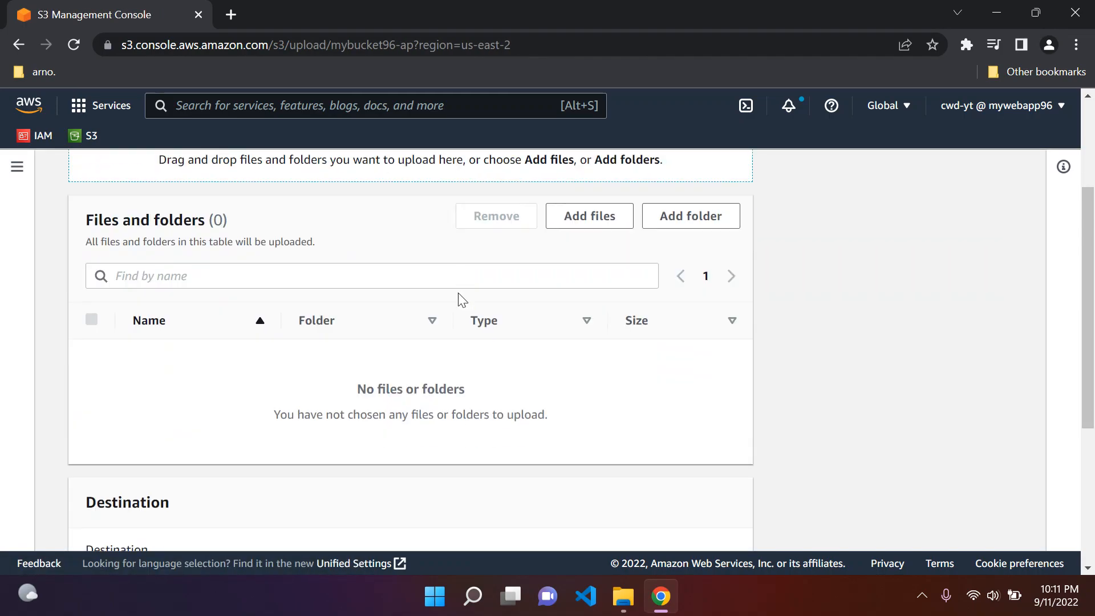
click(604, 226)
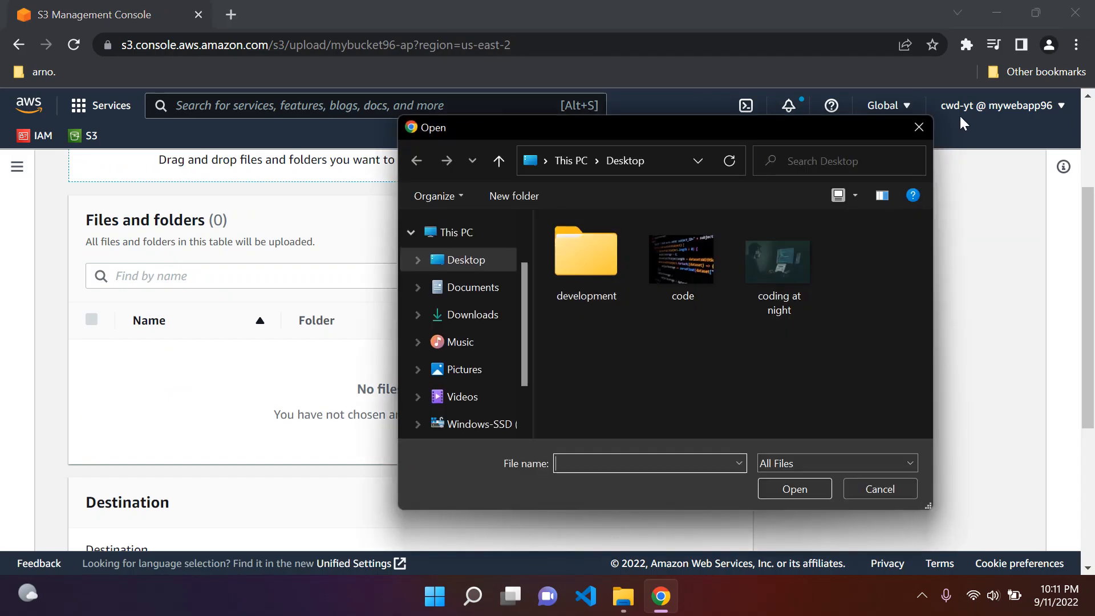
click(689, 238)
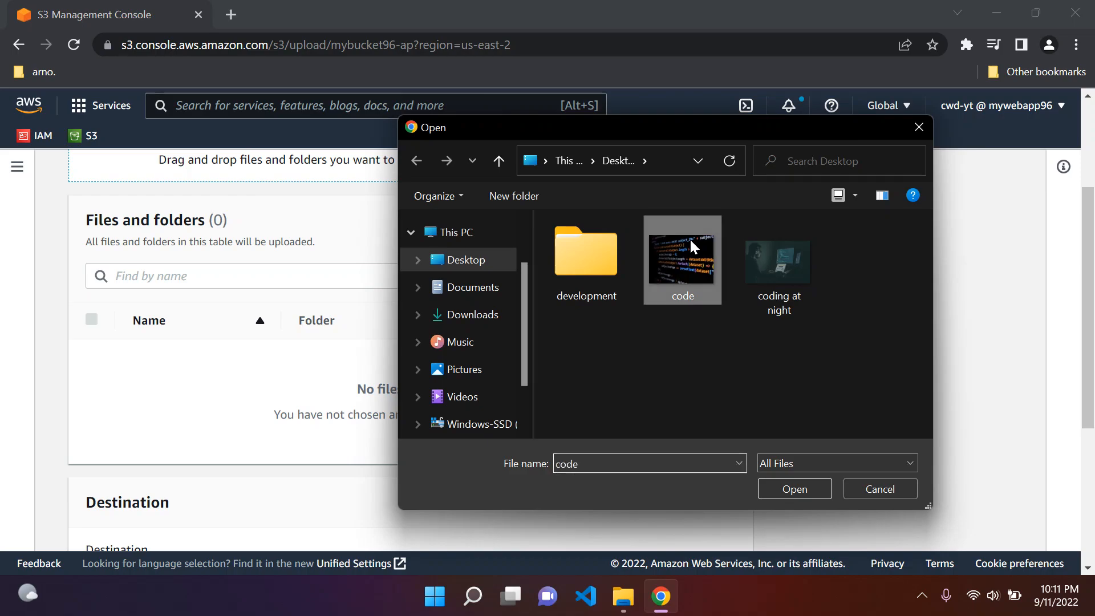
ctrl+click(758, 305)
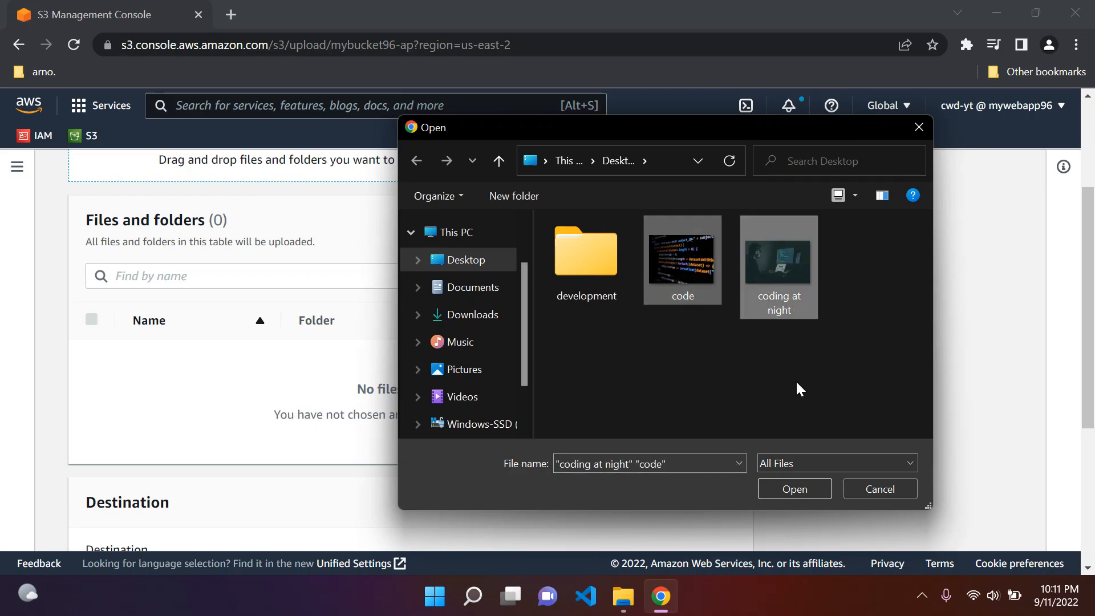
click(805, 489)
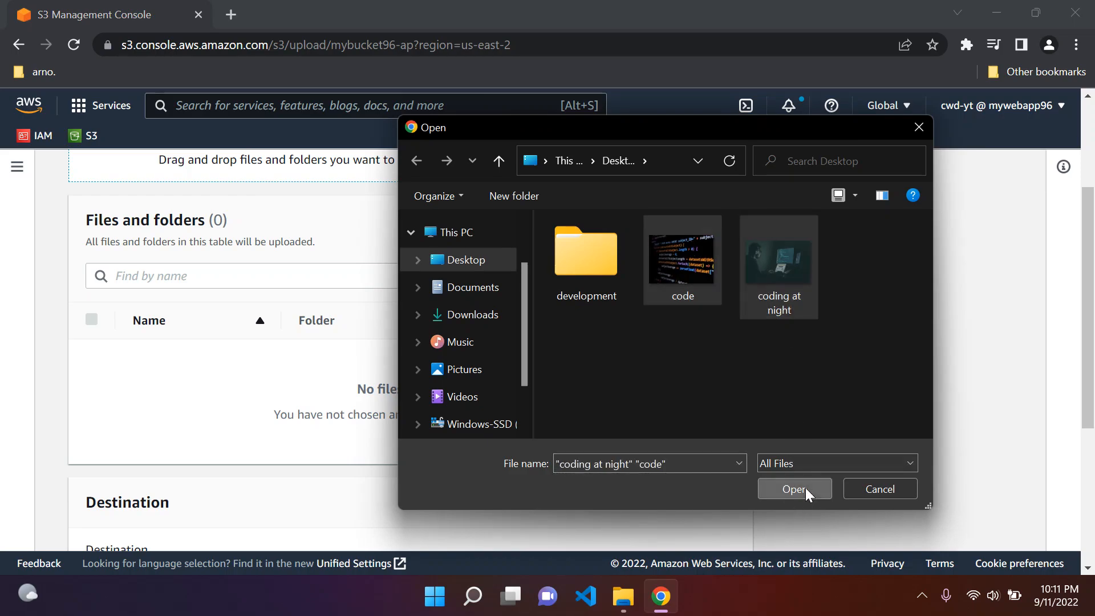
scroll(577, 342, up, 2)
scroll(577, 342, down, 2)
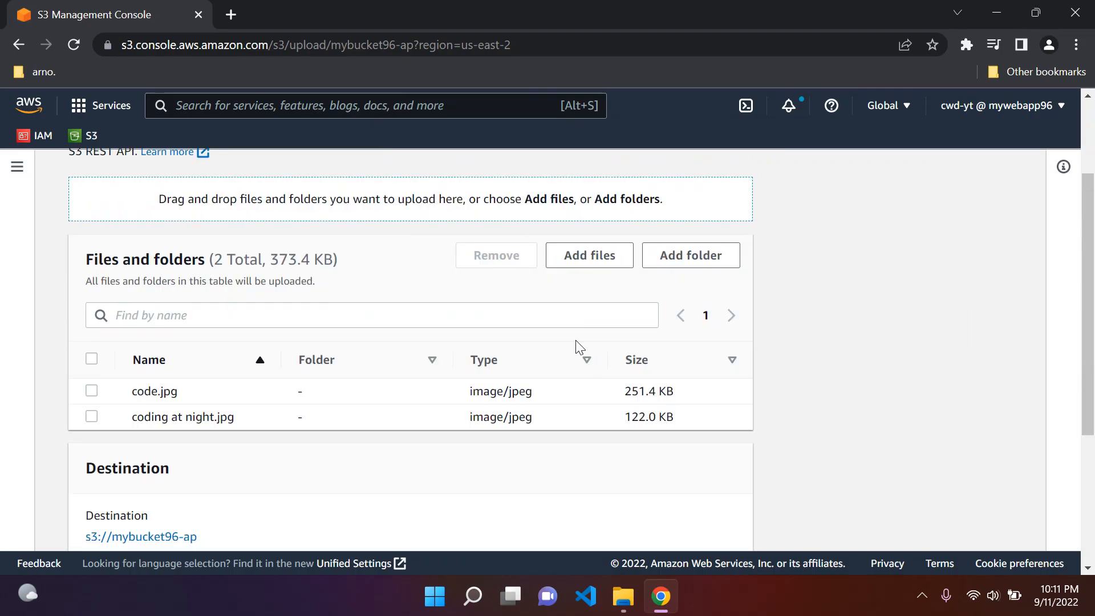
scroll(183, 356, down, 2)
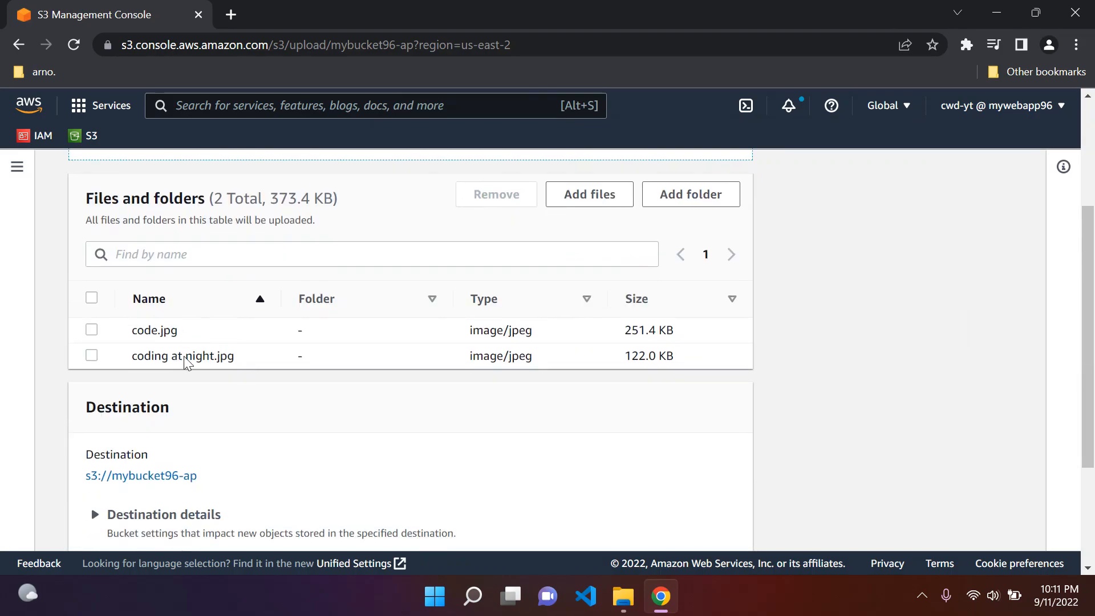
scroll(531, 334, down, 2)
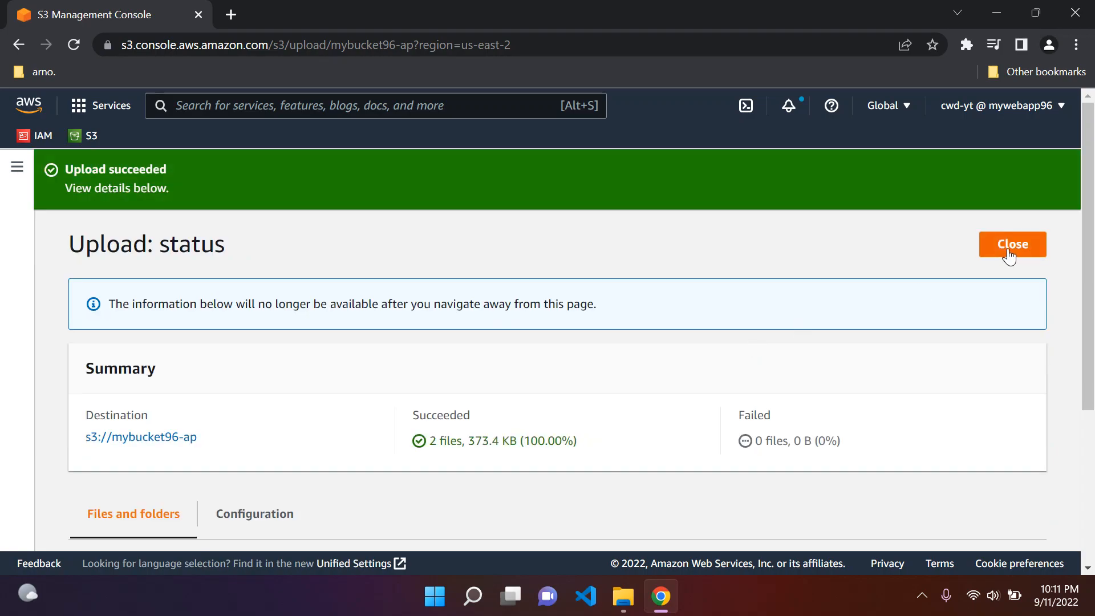
click(1009, 257)
Step: Refresh the object list and delete code.jpg from the bucket, confirming with delete
scroll(567, 260, down, 3)
click(107, 302)
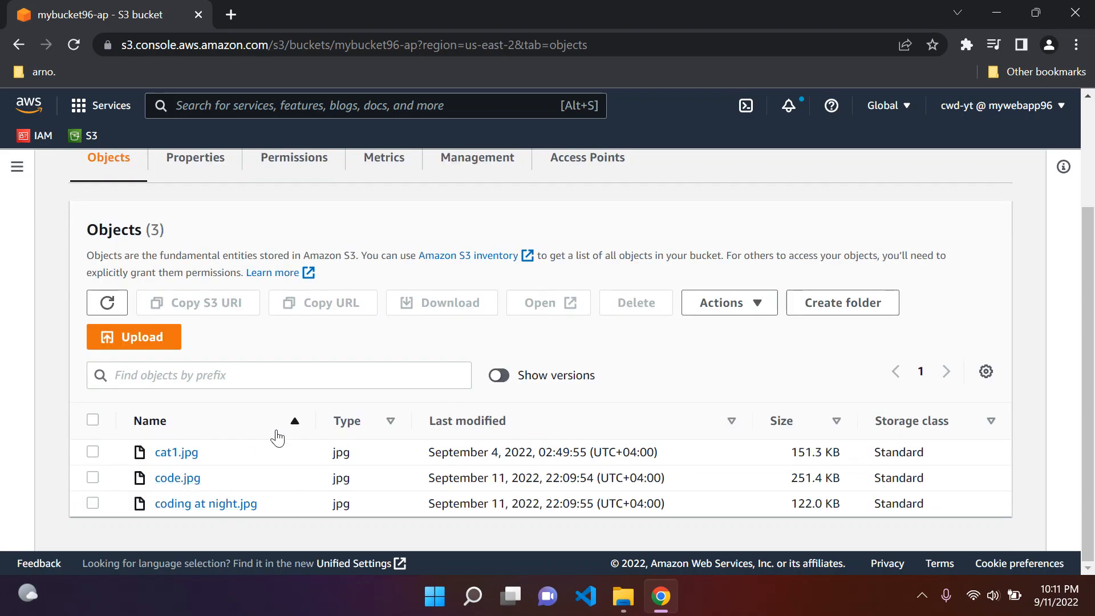
click(92, 478)
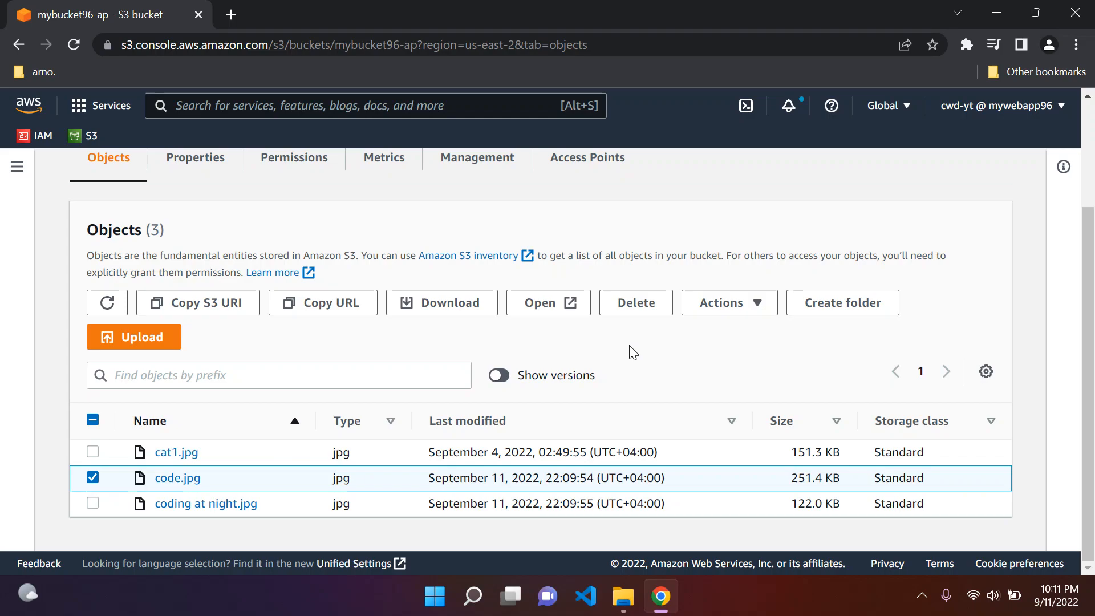
click(637, 308)
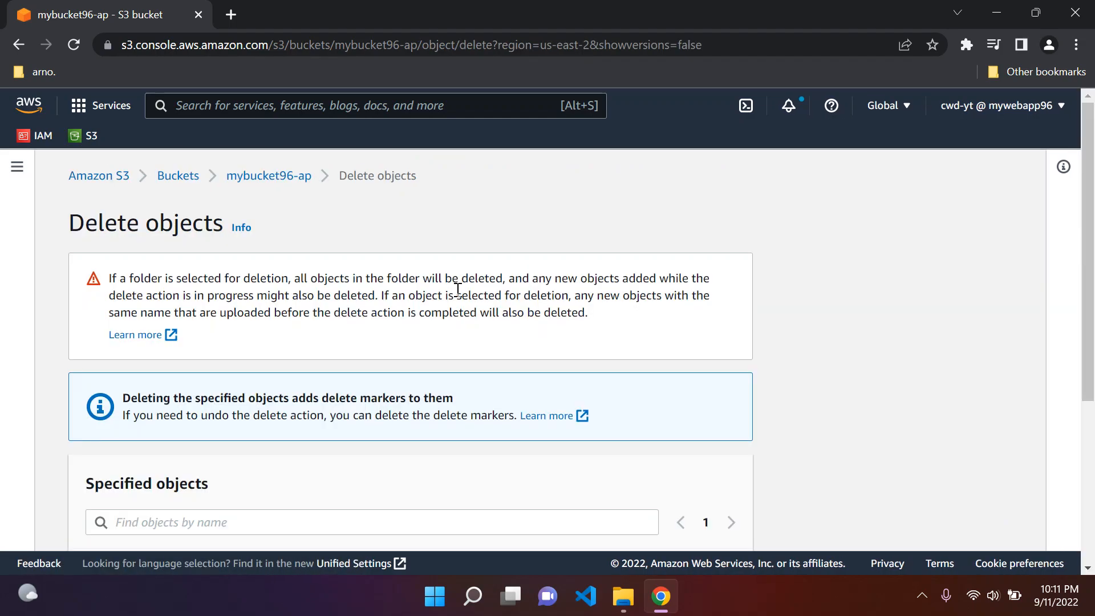
scroll(458, 289, down, 5)
click(223, 464)
text(delete)
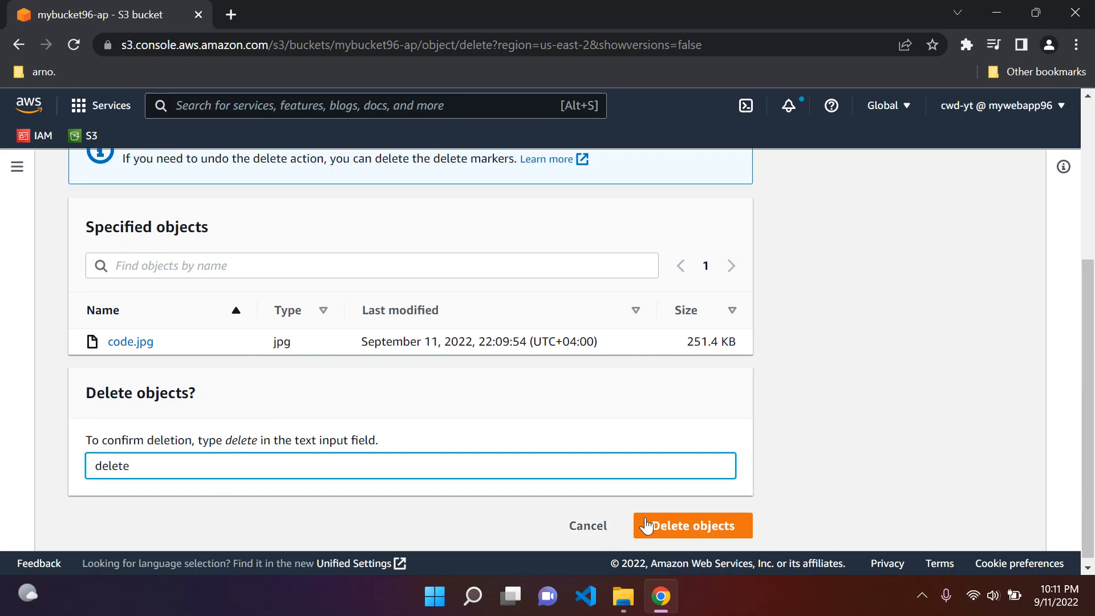
click(652, 524)
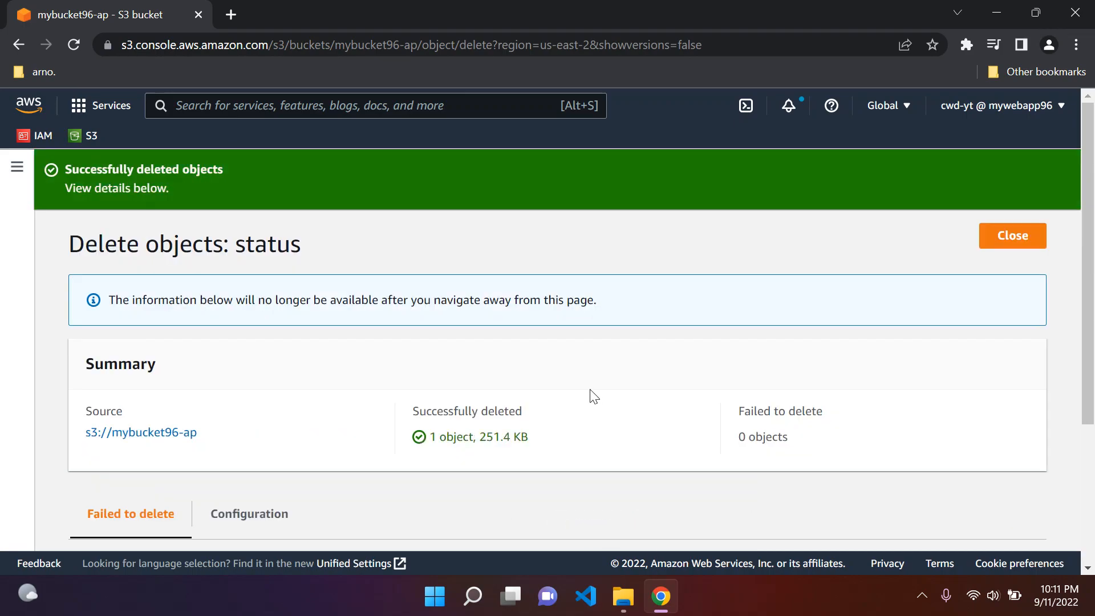
click(1007, 235)
Step: Show object versions and permanently delete code.jpg's version and its delete marker, confirming with permanently delete
scroll(232, 301, down, 2)
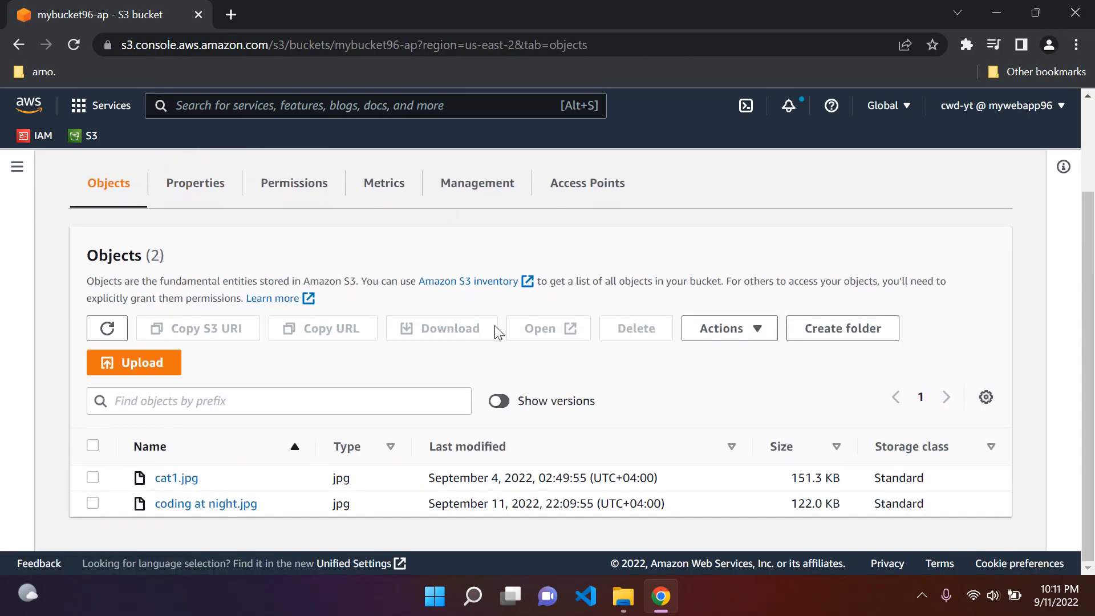
click(505, 403)
scroll(305, 357, down, 5)
scroll(303, 362, up, 5)
scroll(302, 365, down, 3)
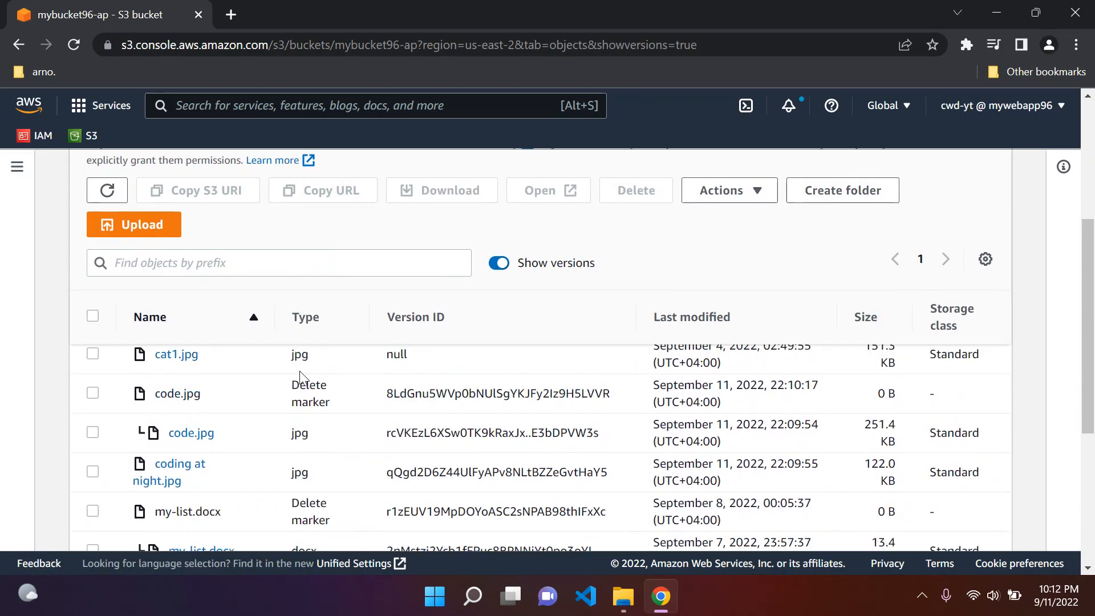
scroll(299, 370, up, 1)
click(93, 484)
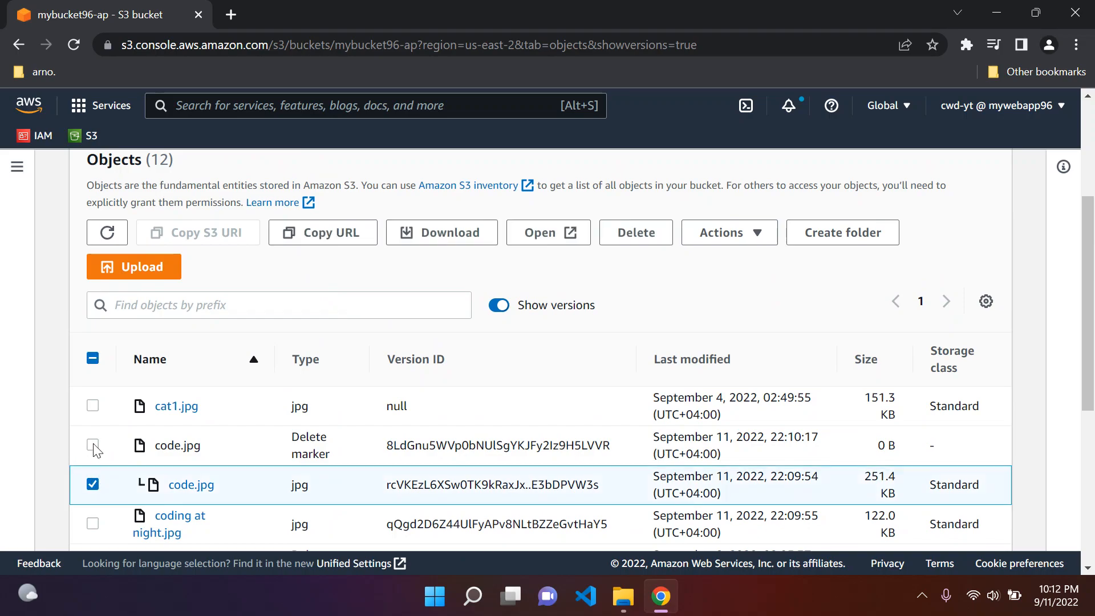
click(93, 445)
click(636, 232)
scroll(308, 374, down, 5)
click(211, 458)
drag(223, 437, 329, 446)
key(ctrl+c)
click(359, 460)
key(ctrl+v)
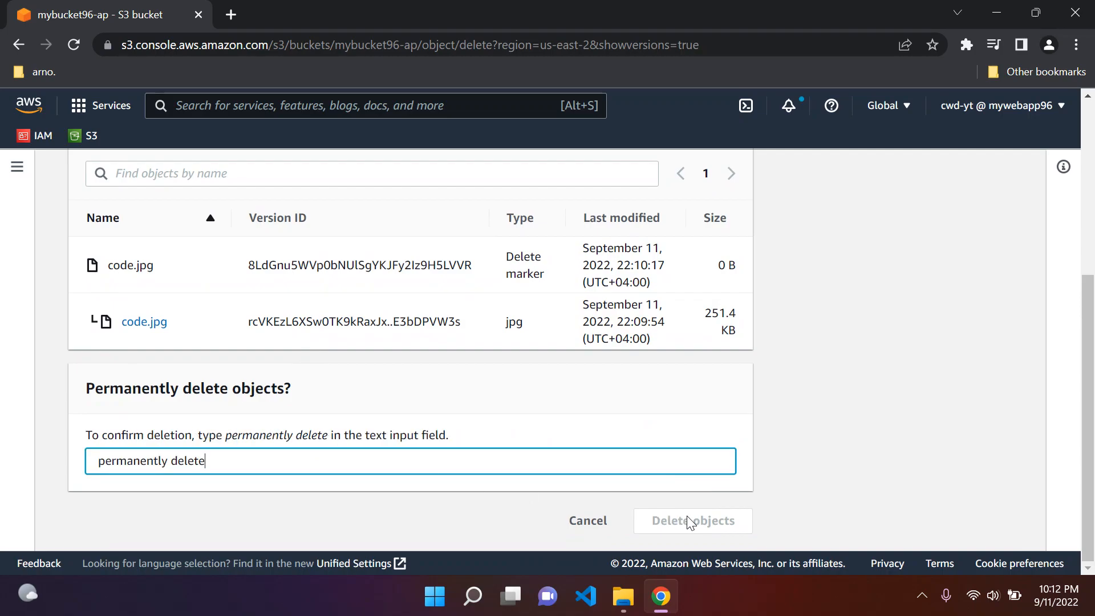
key(BackSpace)
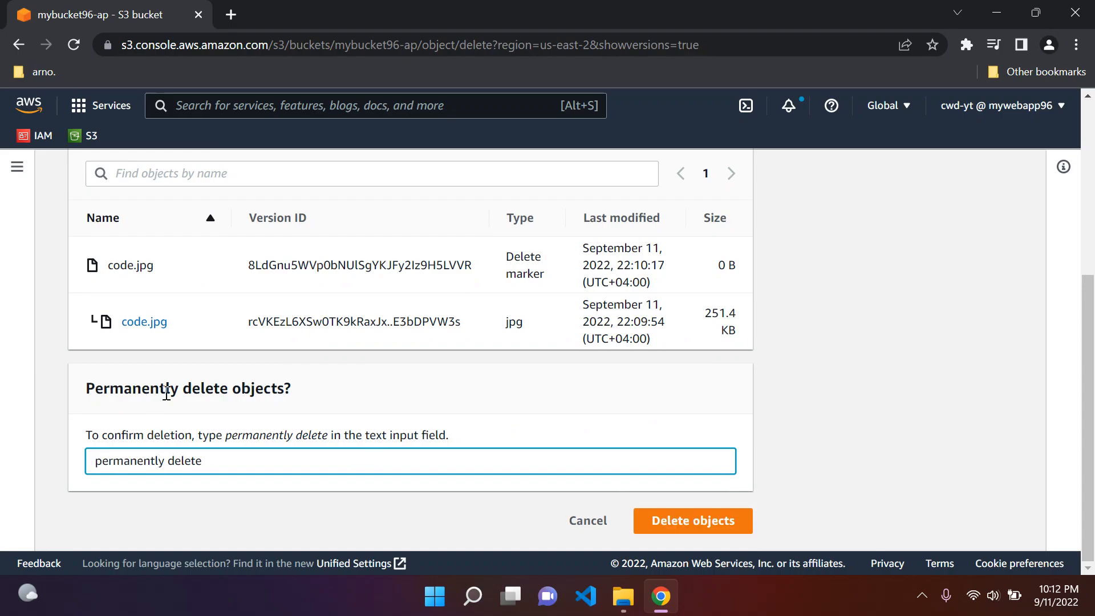
click(696, 519)
scroll(948, 268, down, 2)
scroll(948, 268, up, 2)
click(1009, 235)
Step: Compare the bucket's object list with versions shown and hidden
scroll(337, 328, down, 4)
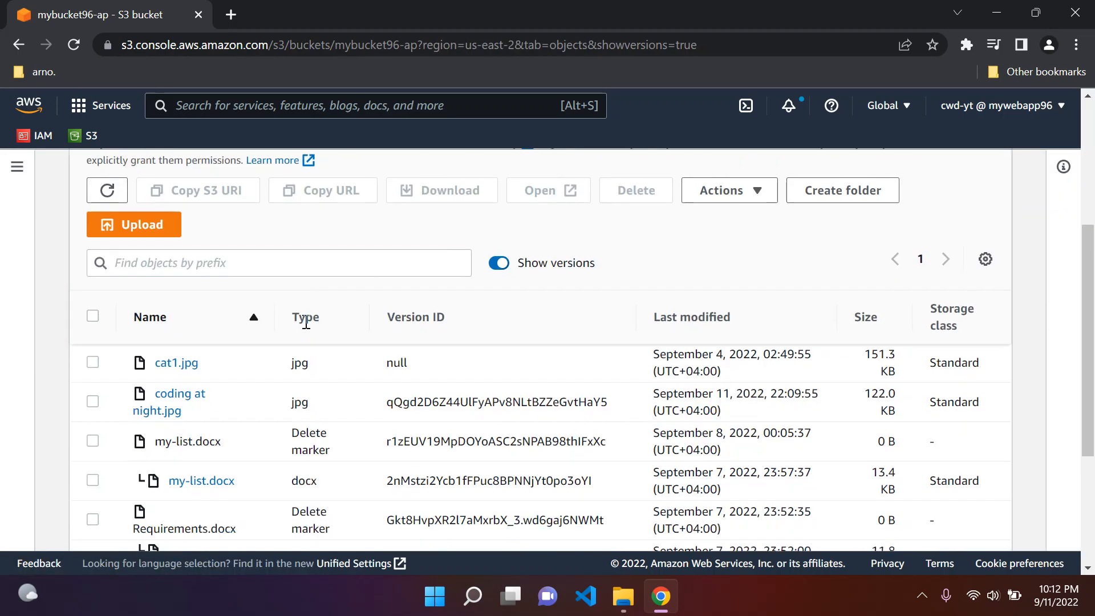
scroll(495, 360, up, 2)
click(499, 347)
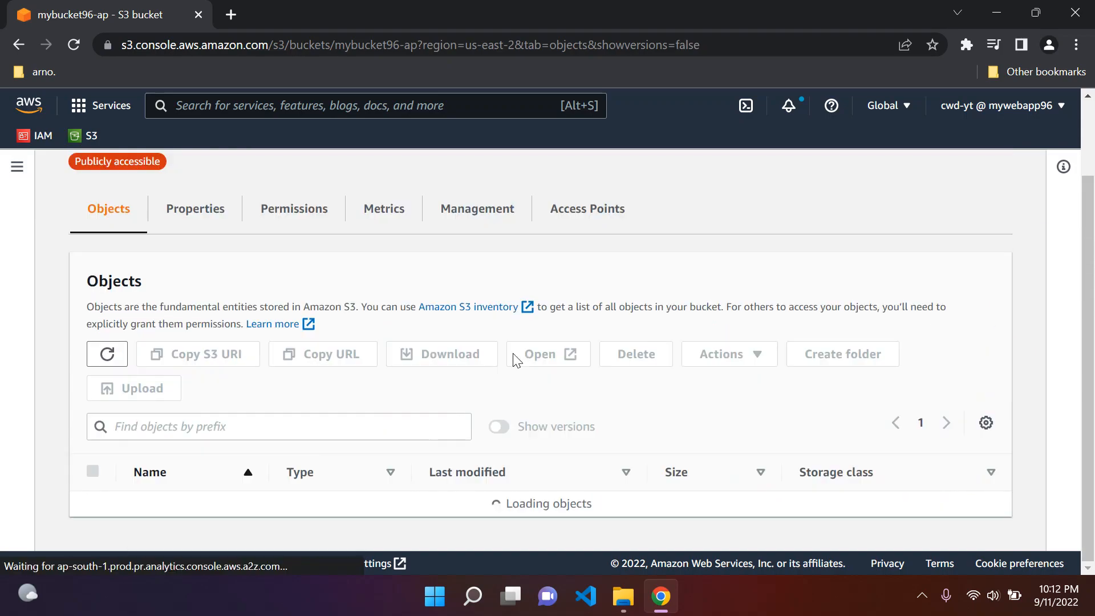
click(499, 427)
scroll(344, 395, down, 4)
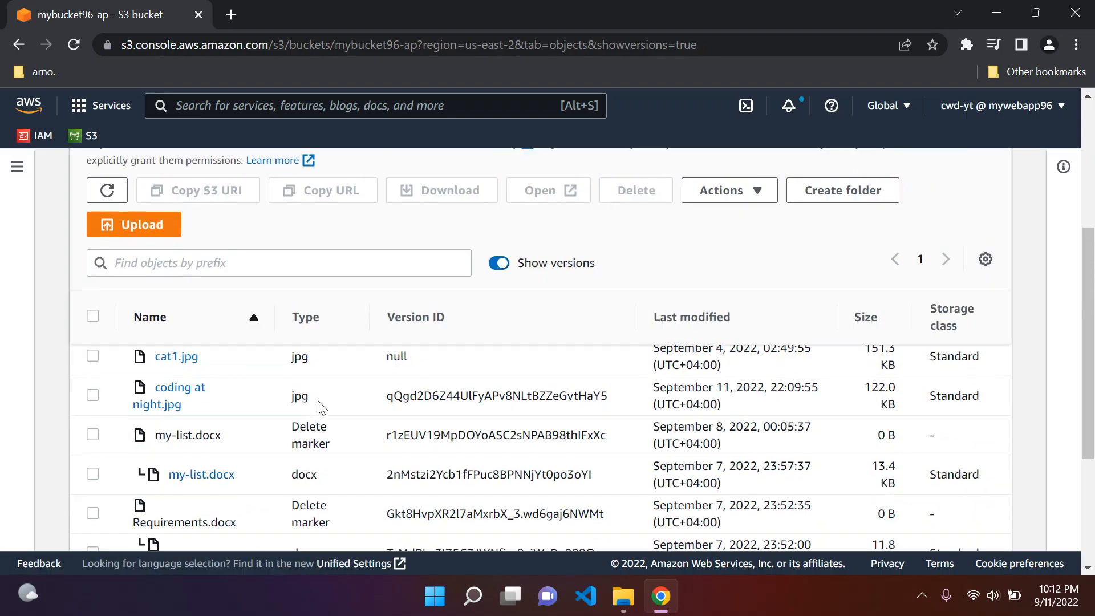
scroll(278, 412, down, 2)
scroll(276, 410, up, 6)
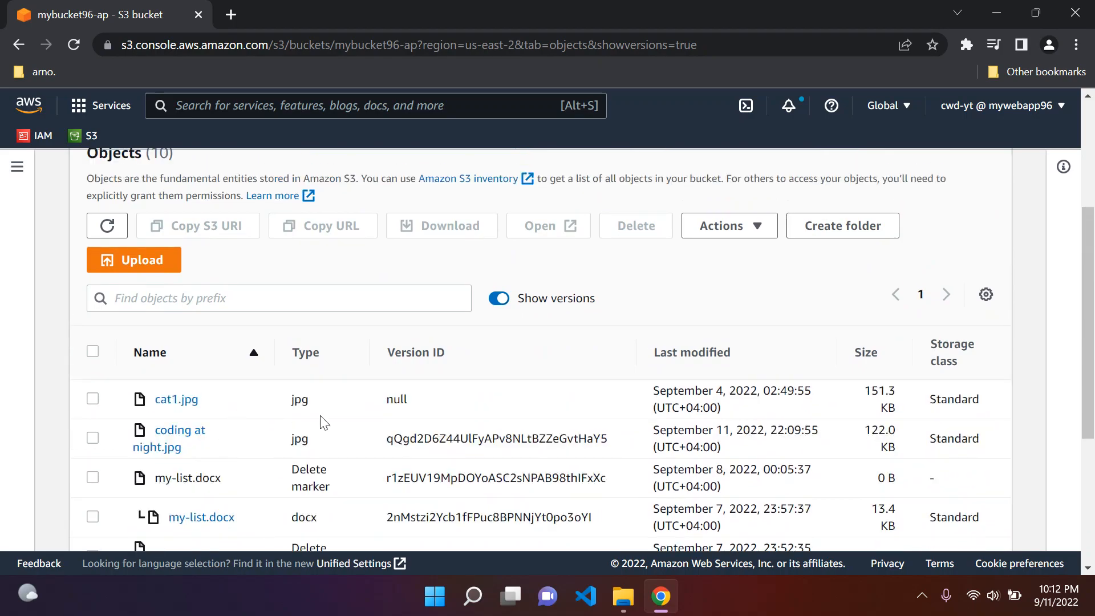
scroll(128, 505, down, 2)
scroll(120, 513, up, 5)
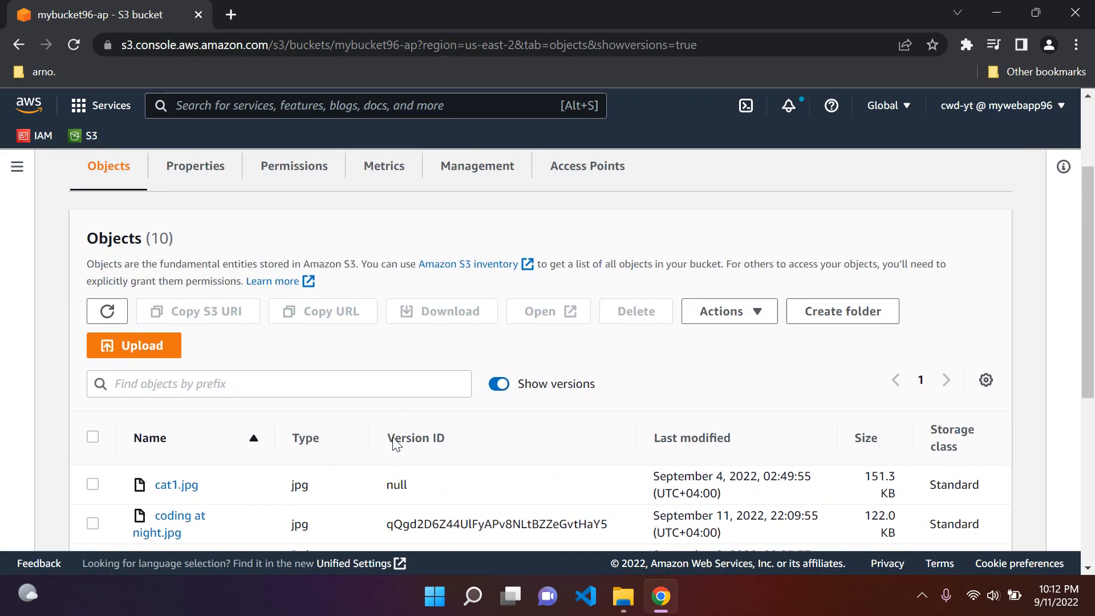
scroll(240, 485, down, 1)
scroll(285, 482, up, 1)
click(499, 383)
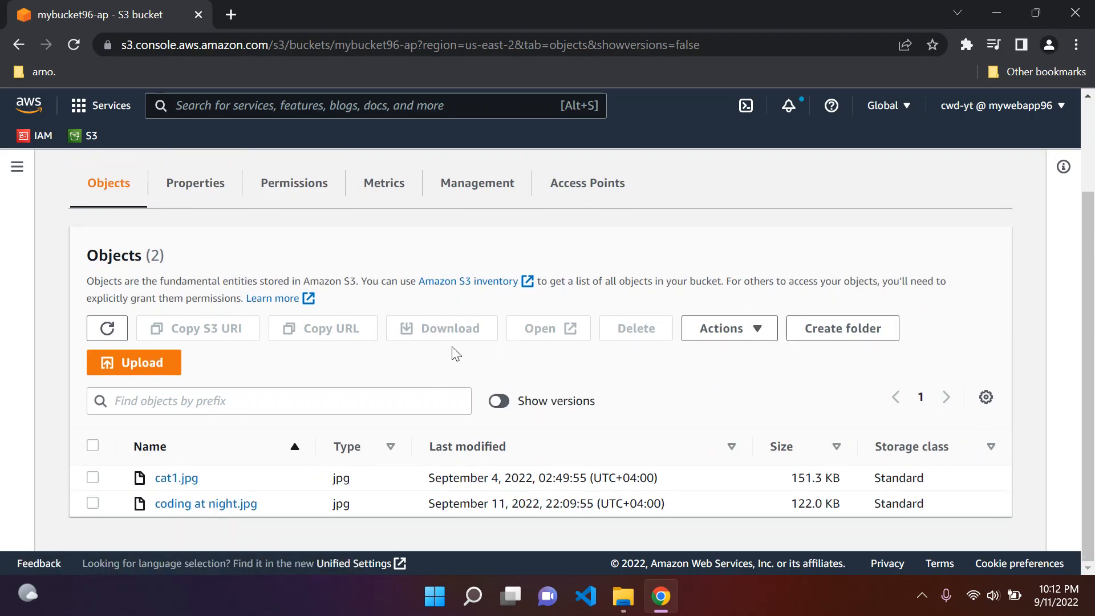
click(499, 401)
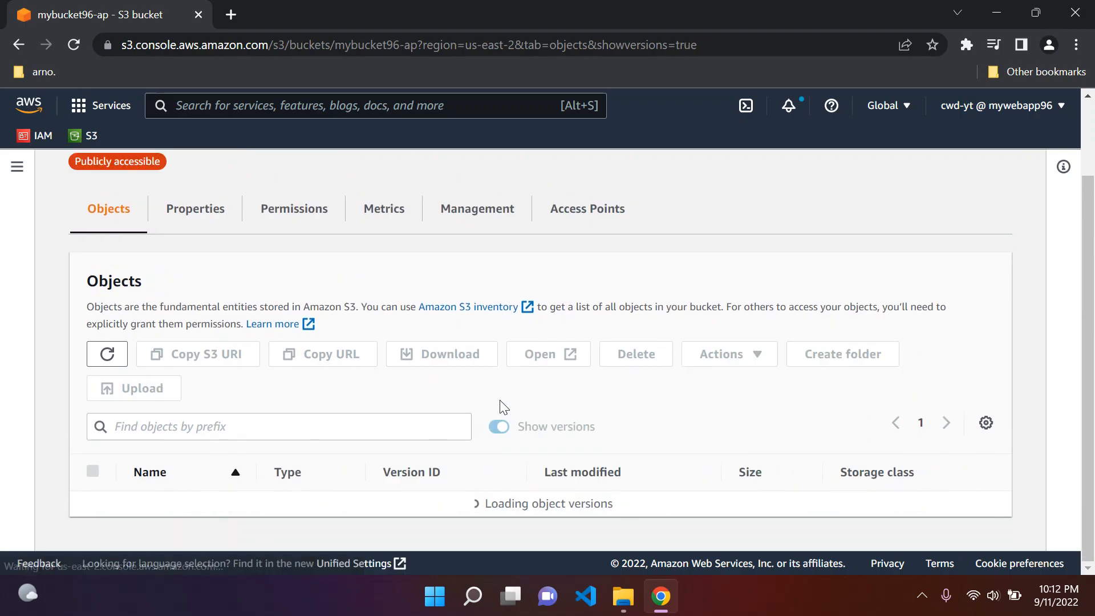
scroll(243, 425, down, 2)
scroll(240, 425, up, 1)
click(509, 341)
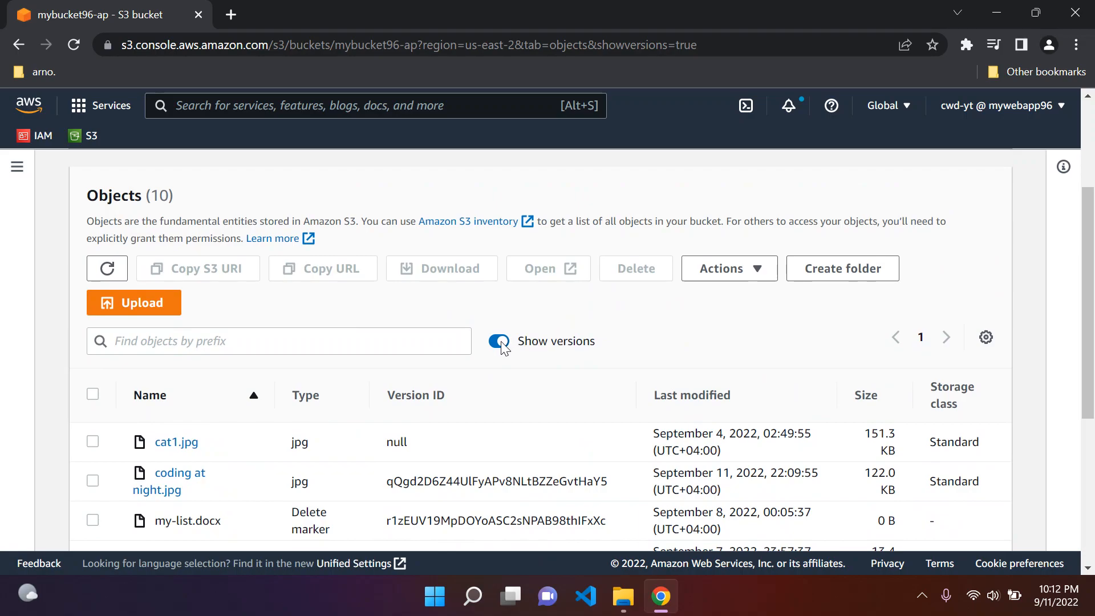
Step: Upload code.jpg from the Desktop into mybucket96-ap again
click(154, 397)
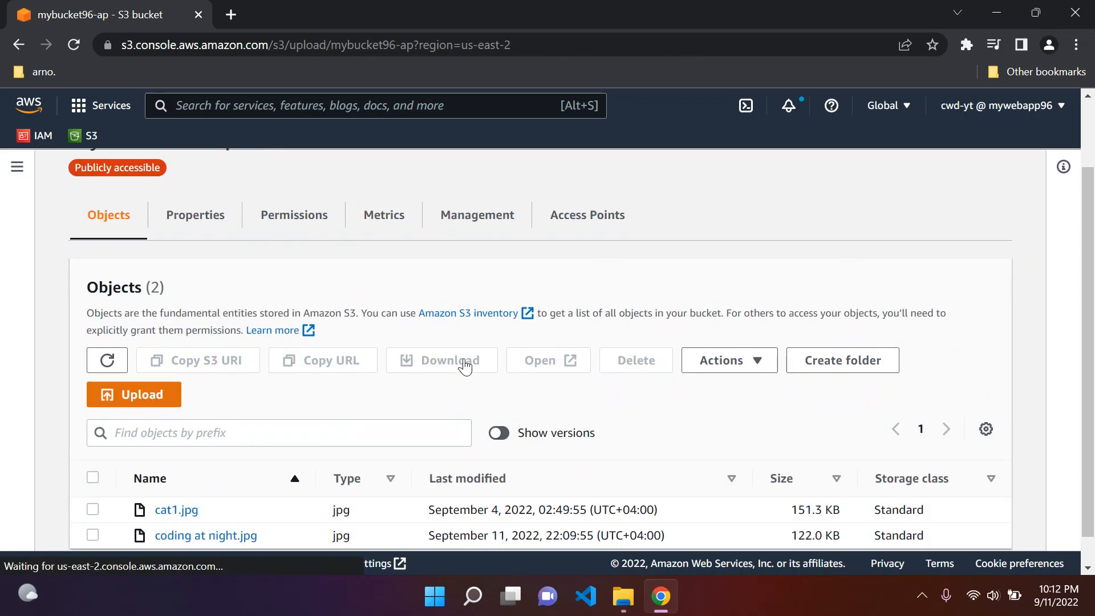
click(597, 388)
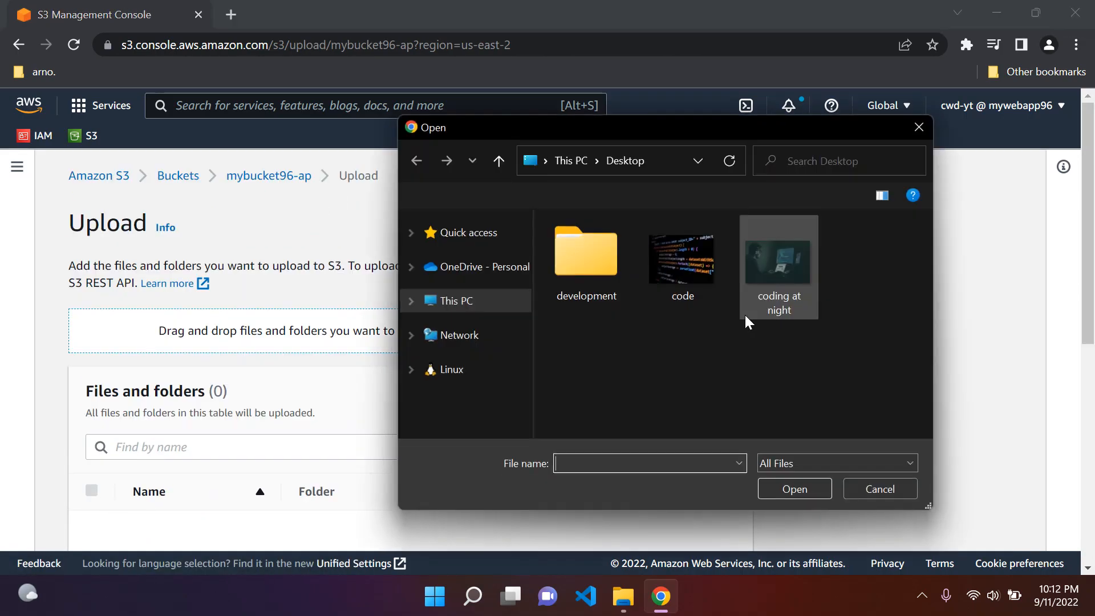
click(681, 259)
click(792, 489)
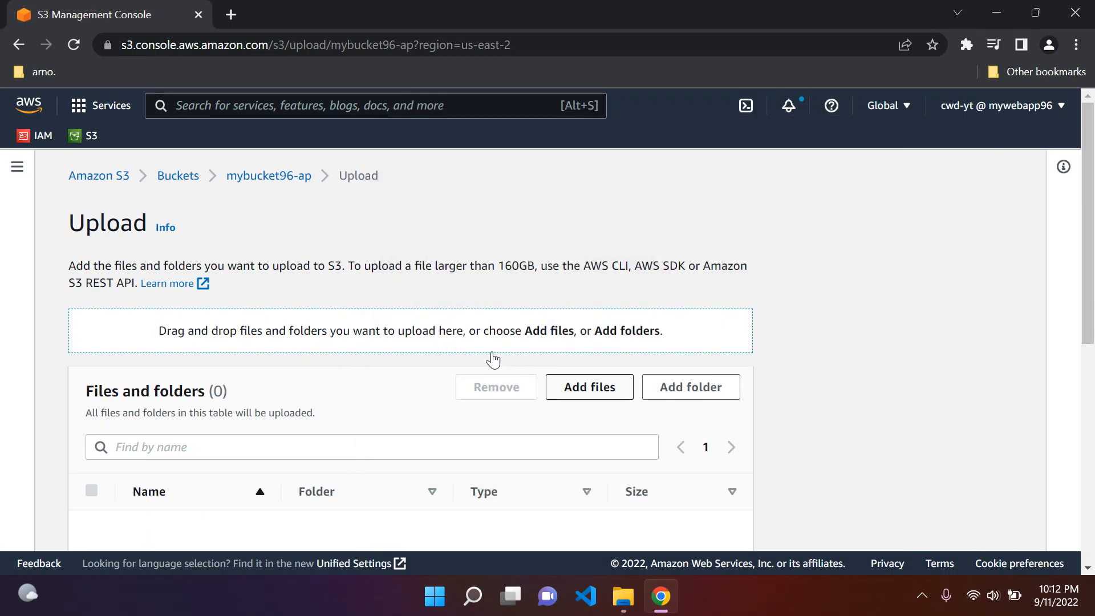
scroll(431, 342, down, 5)
click(711, 519)
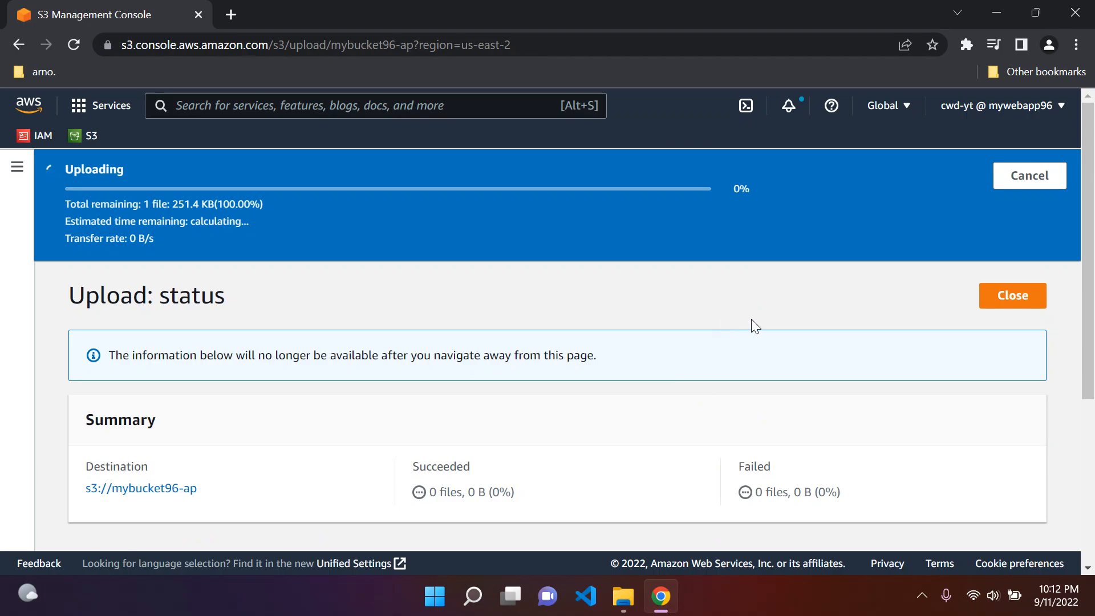
click(980, 247)
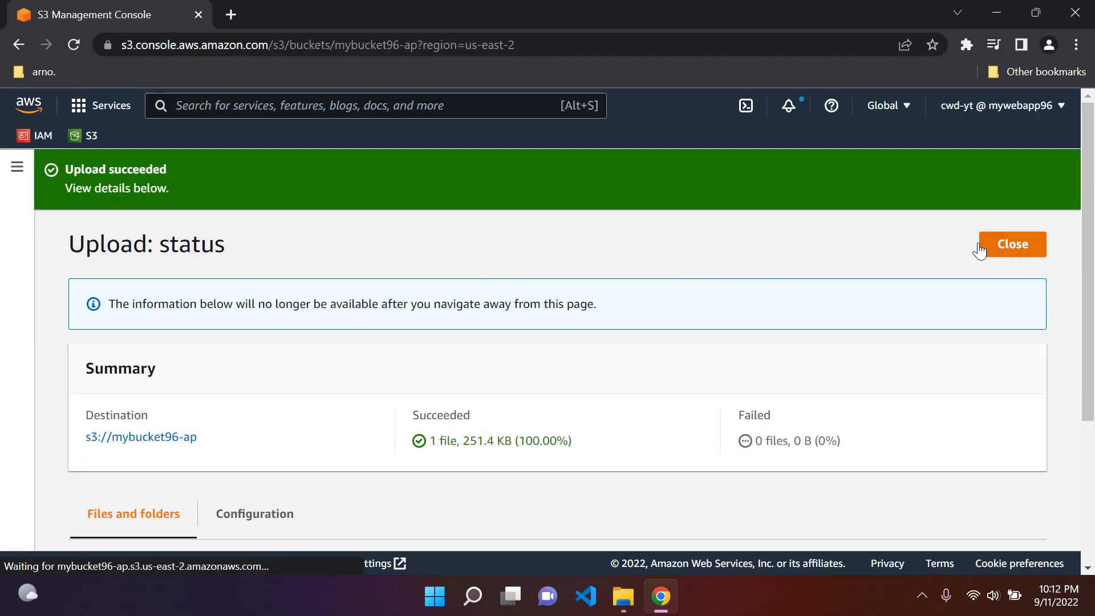
Step: Refresh the object list and return to the bucket list
scroll(467, 276, down, 3)
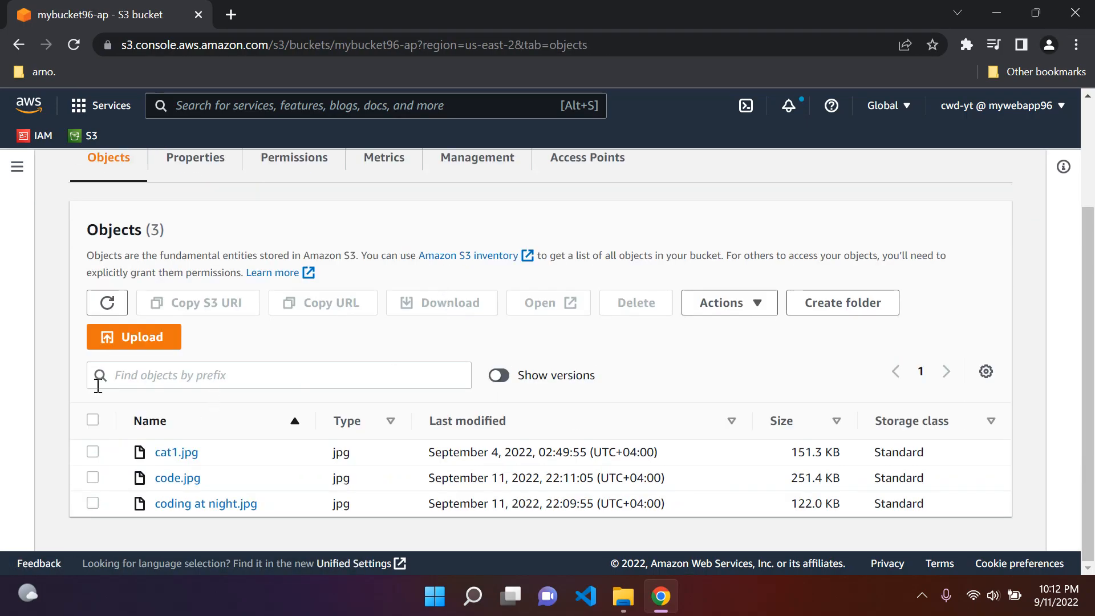
click(106, 301)
click(104, 300)
scroll(115, 330, up, 3)
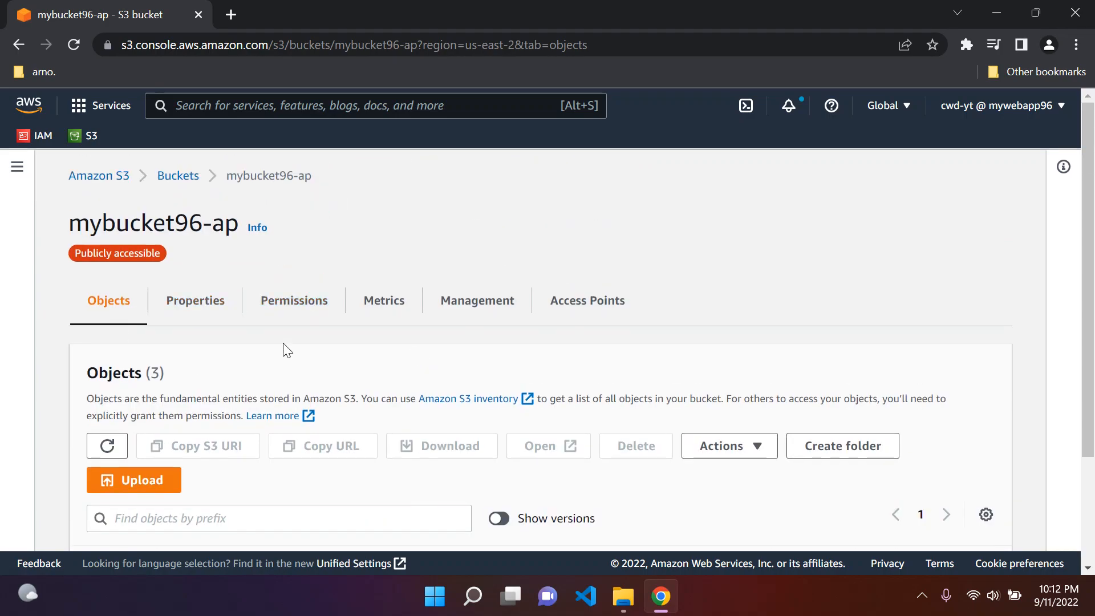
click(190, 176)
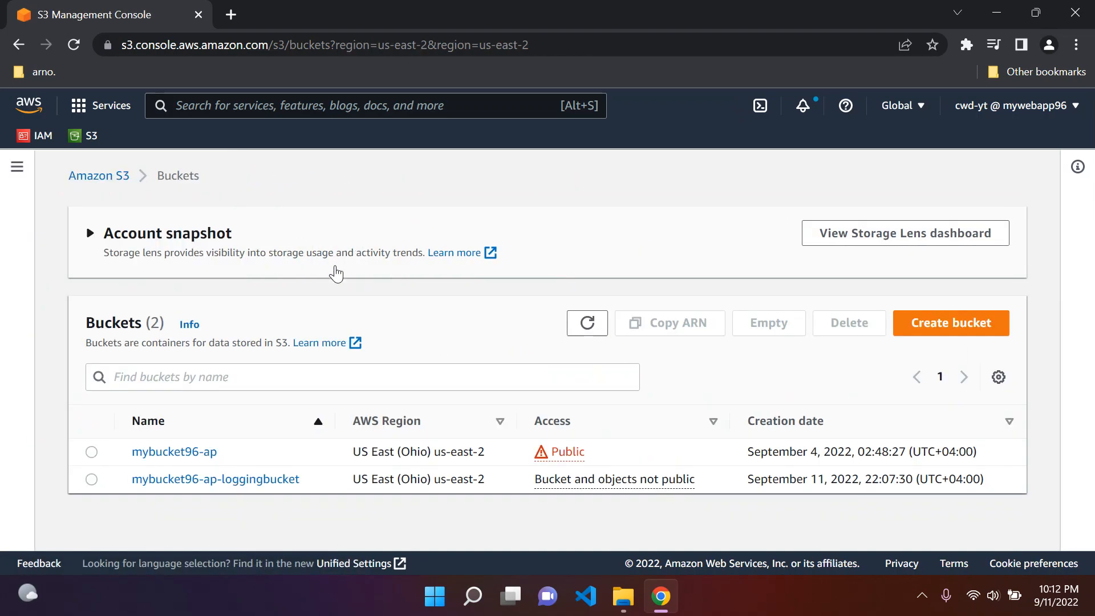
Step: Open mybucket96-ap-loggingbucket from the bucket list and view its objects
click(336, 274)
scroll(298, 502, down, 1)
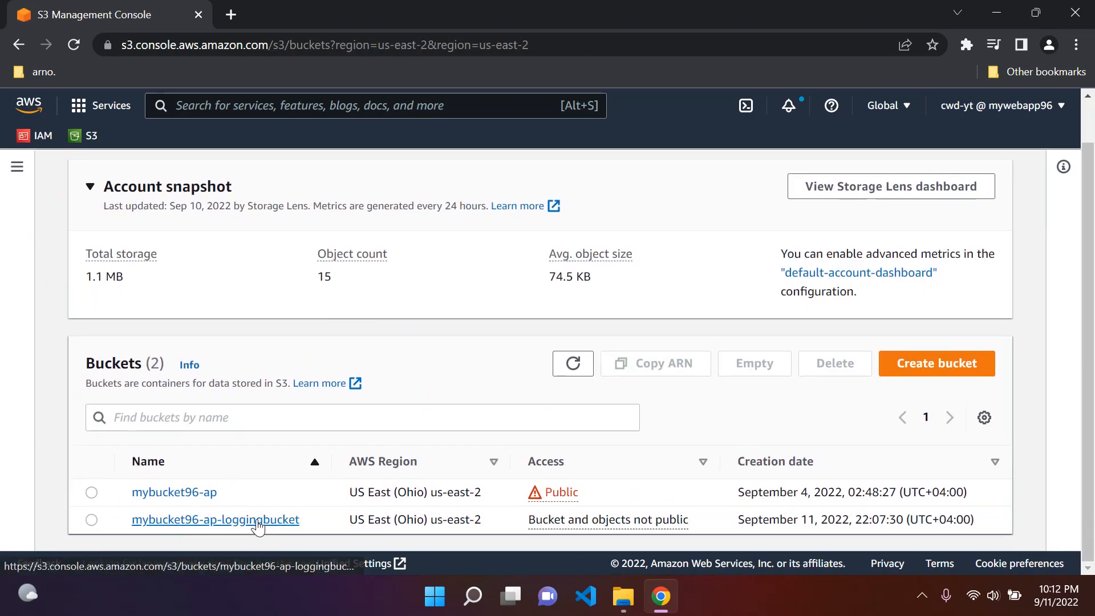
click(258, 528)
scroll(276, 361, down, 3)
click(107, 269)
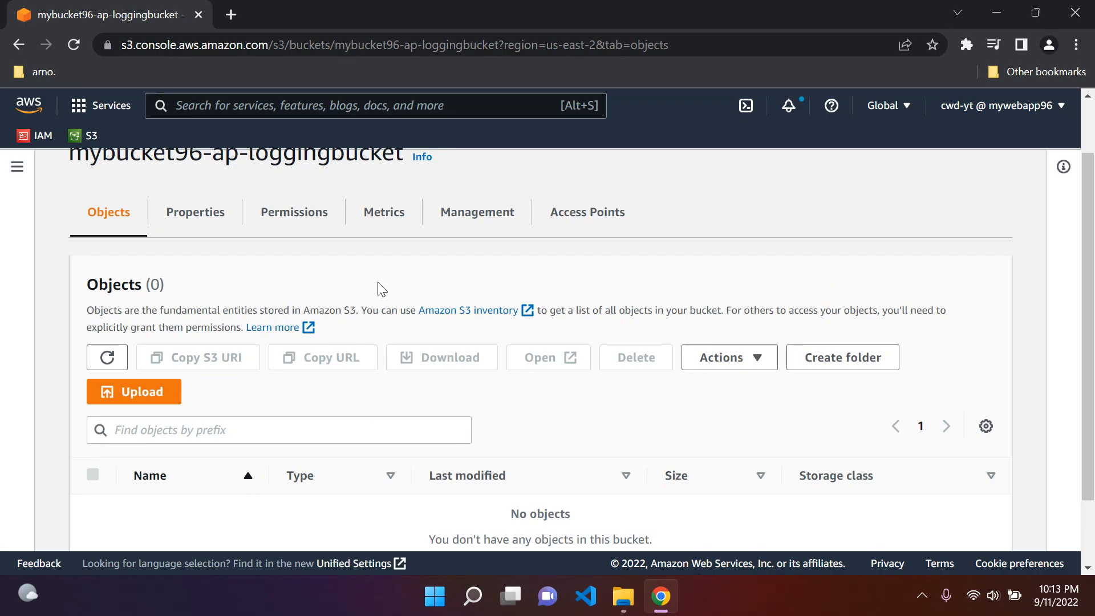
Step: Refresh the logging bucket's object list repeatedly to check for delivered access log files
scroll(380, 287, up, 1)
scroll(290, 320, down, 1)
scroll(291, 324, up, 1)
click(107, 427)
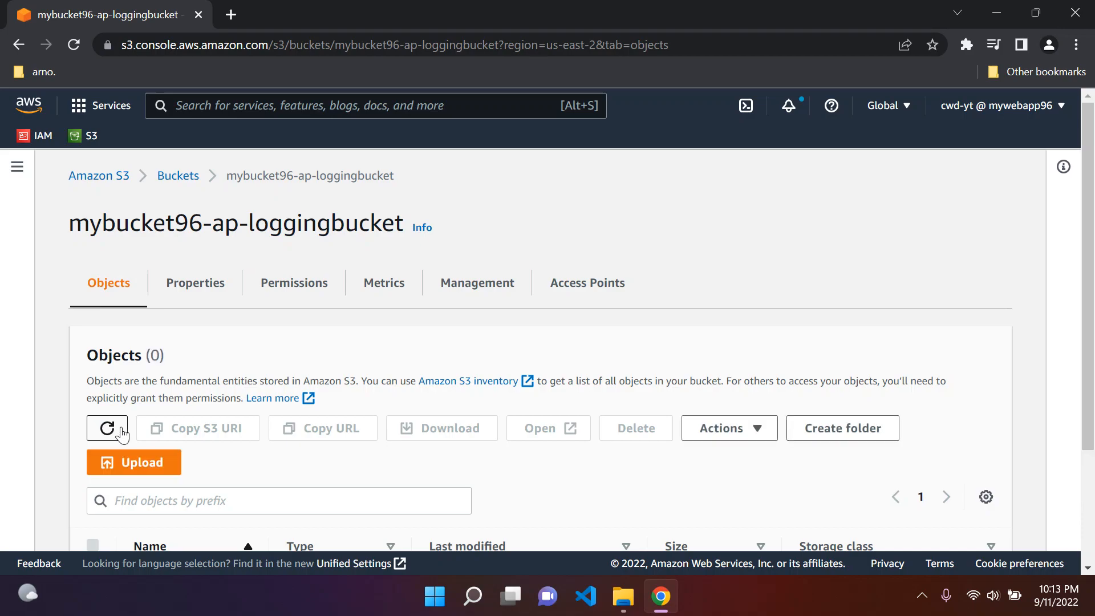
click(107, 427)
click(120, 429)
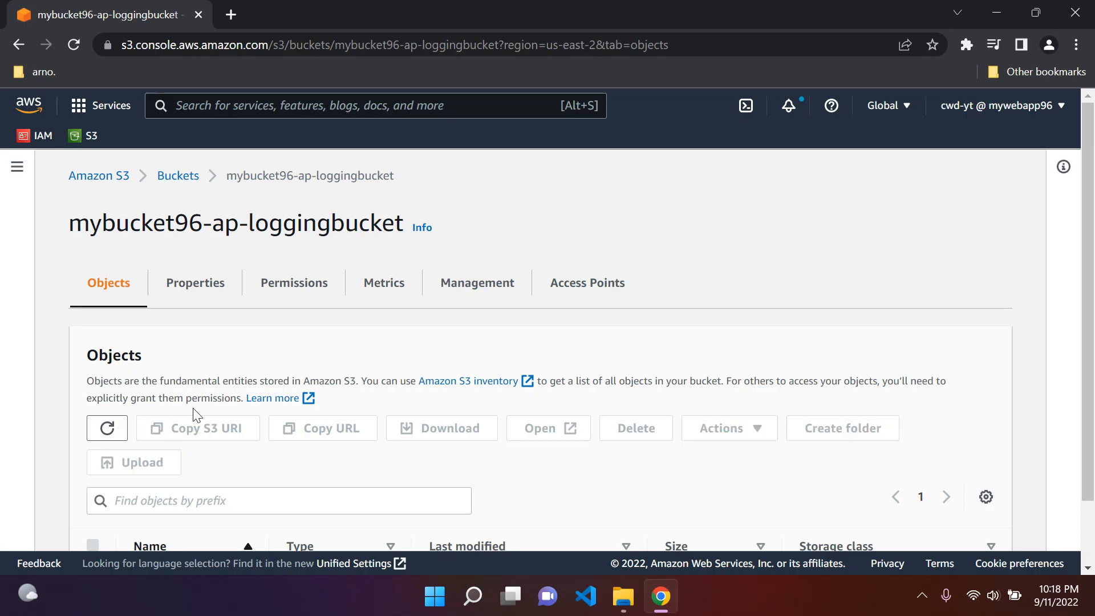
click(121, 429)
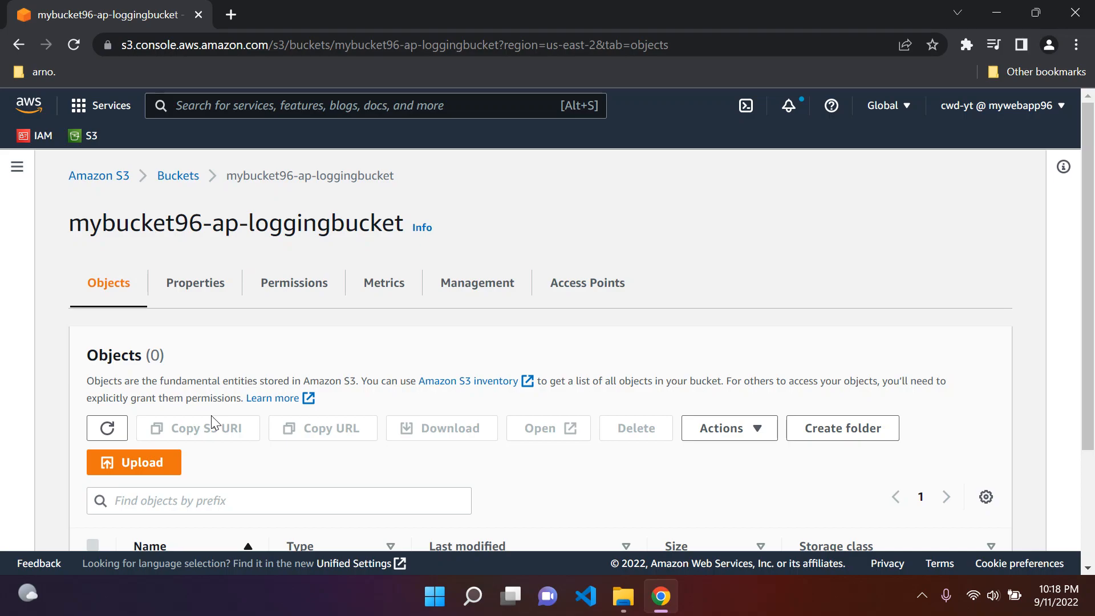
click(98, 424)
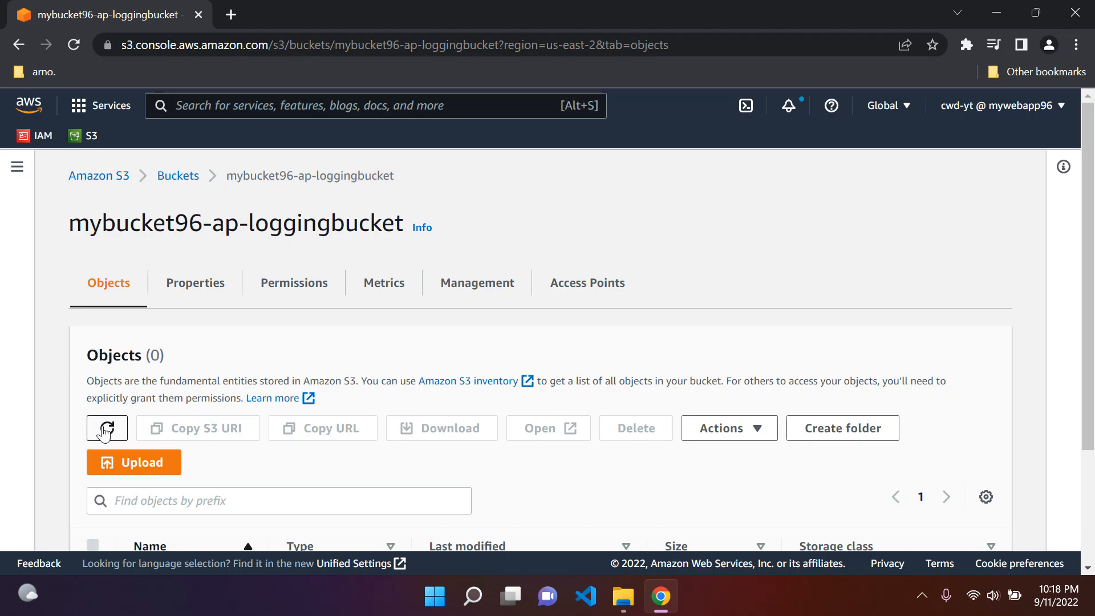